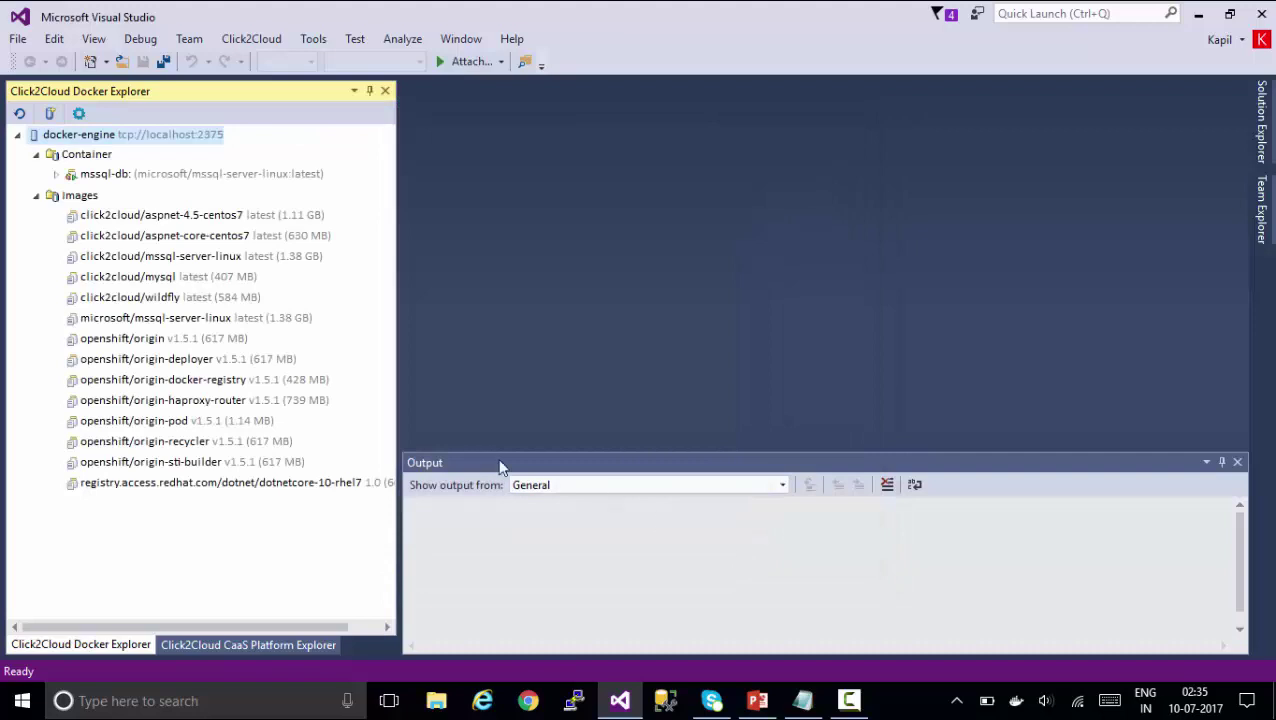
left_click(36, 156)
left_click(36, 175)
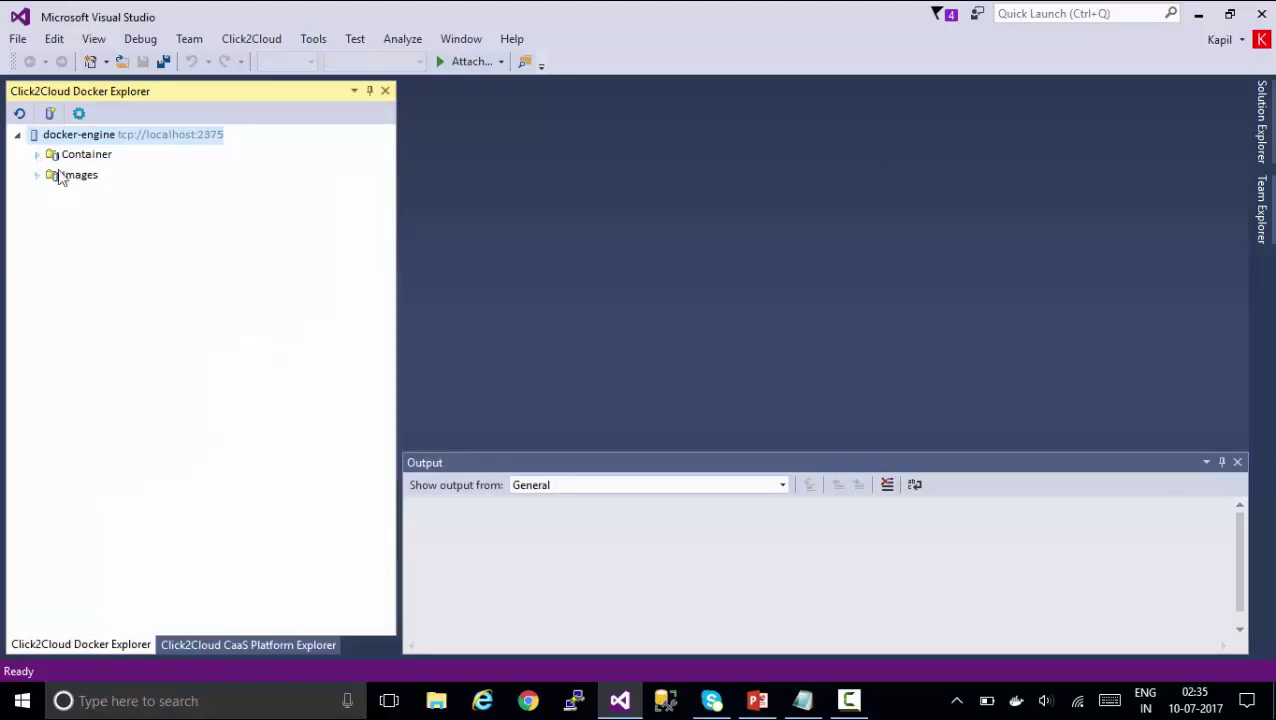
left_click(36, 155)
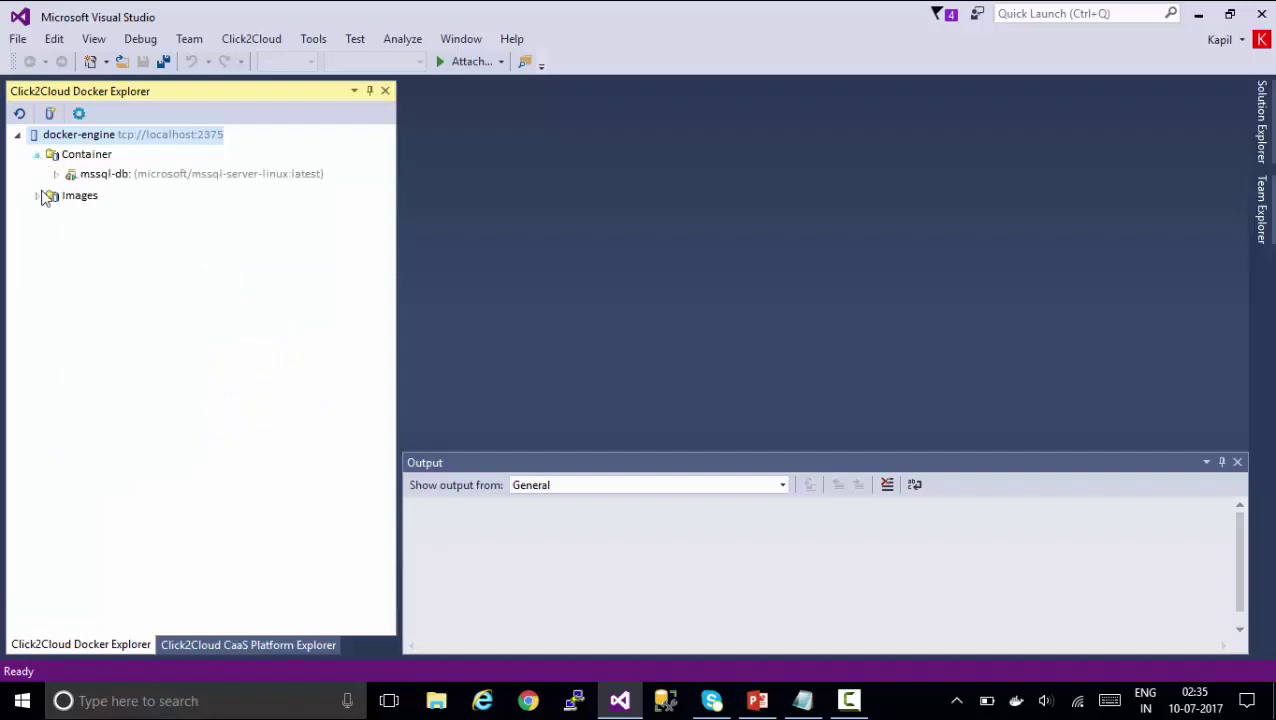
left_click(36, 196)
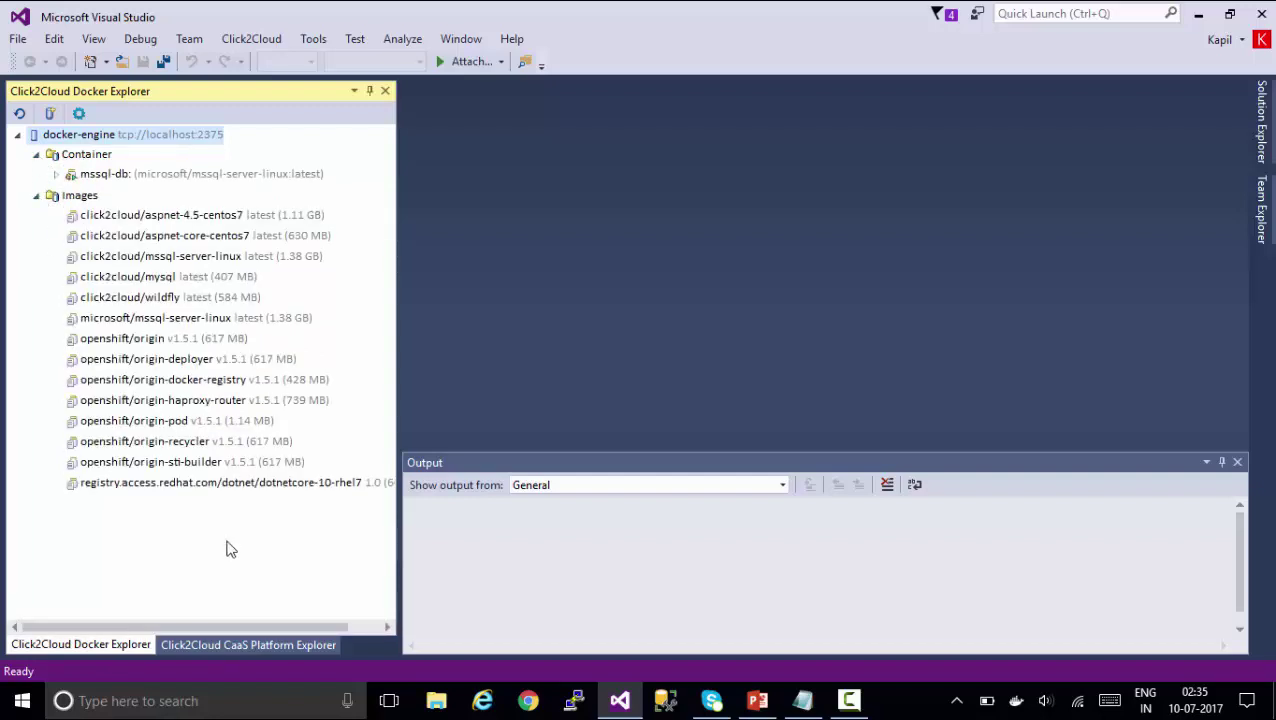
Start pulling an image to the Docker engine and search the default docker.io registry for wildfly
right_click(89, 199)
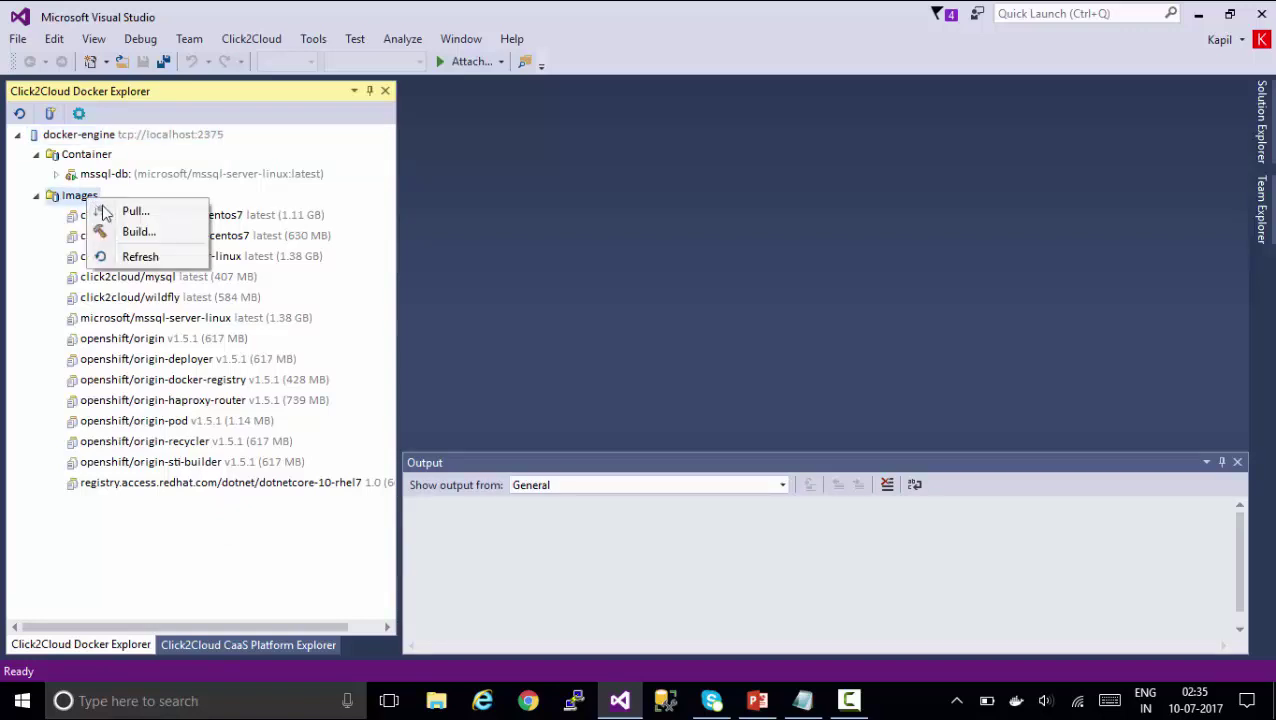
left_click(122, 216)
left_click(609, 364)
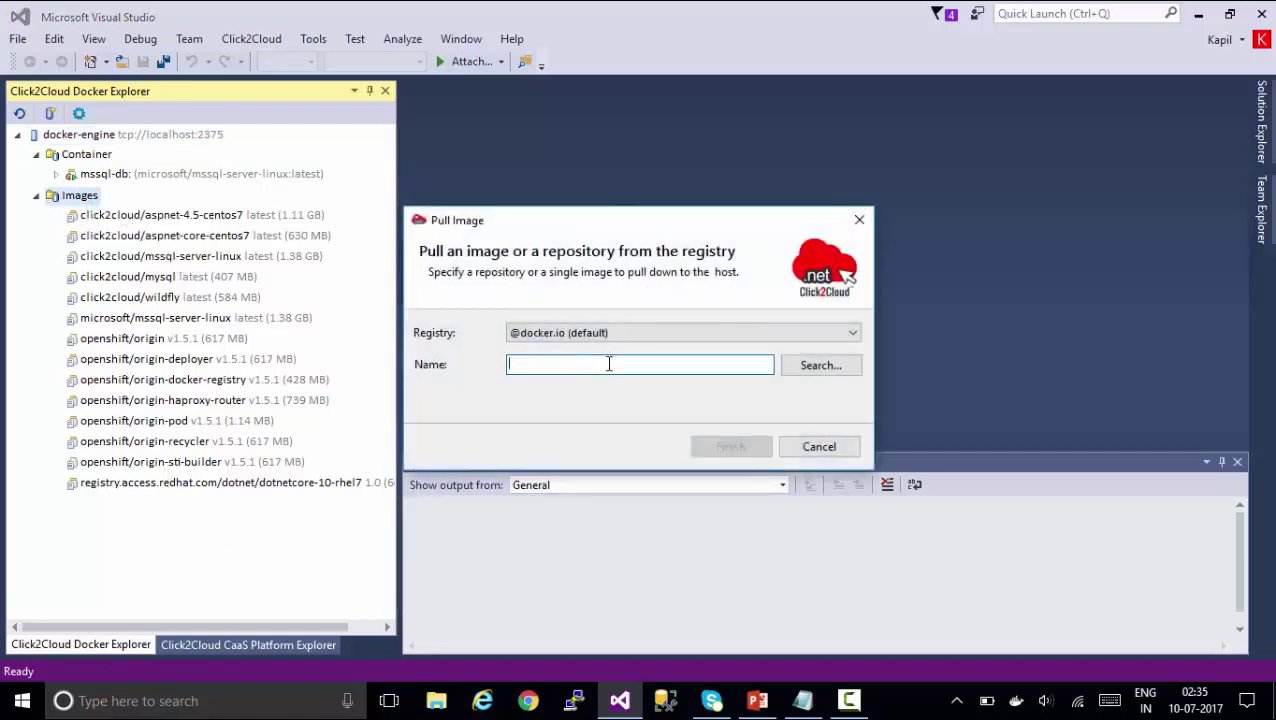
type("wildfly")
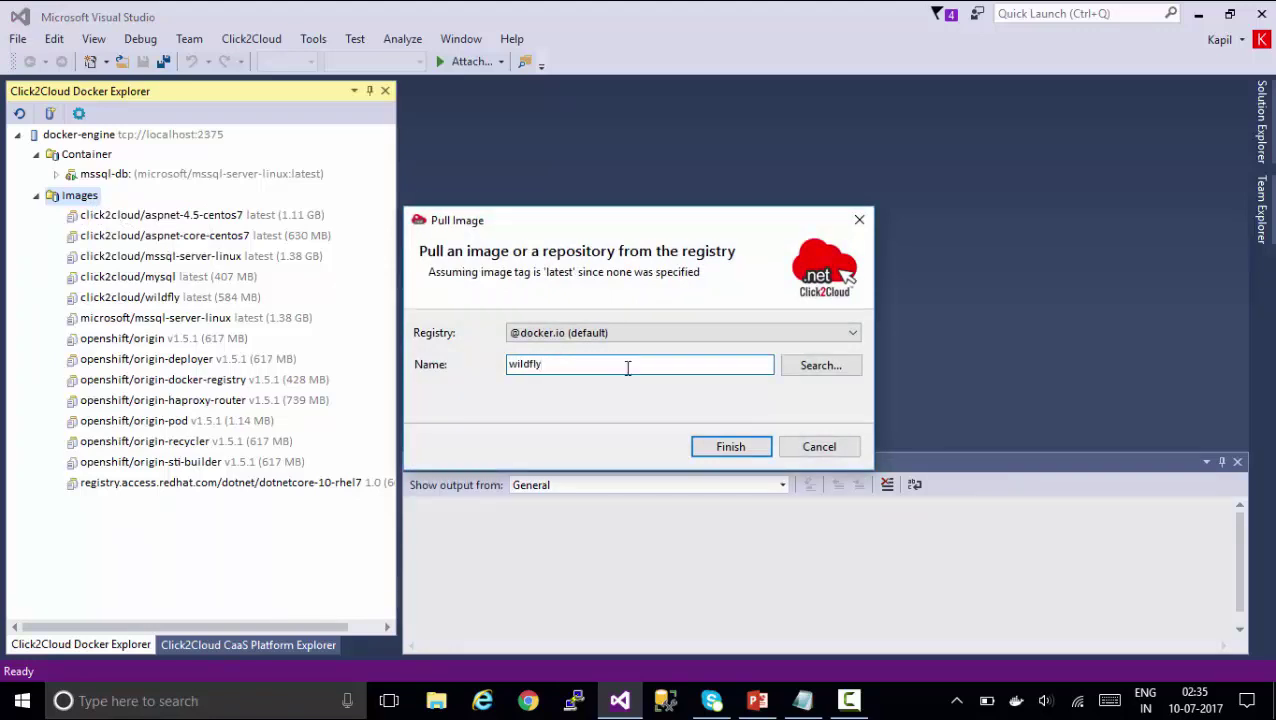
left_click(830, 372)
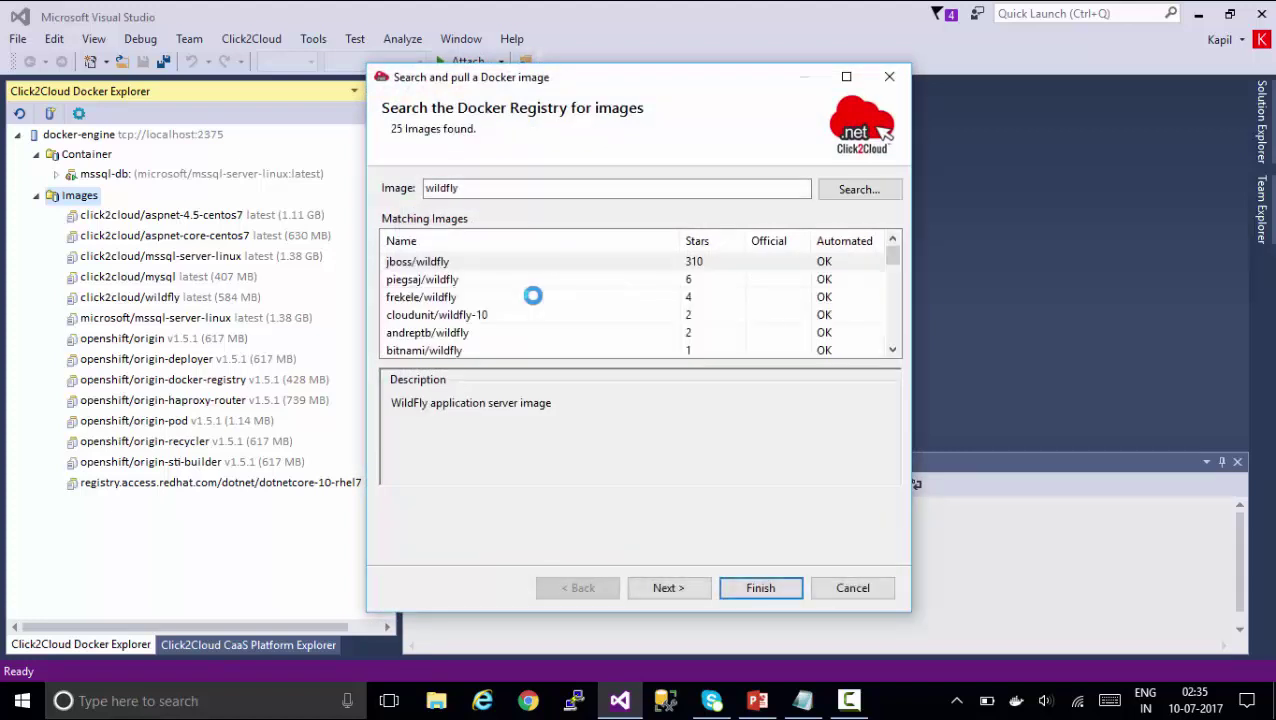
Choose the jboss/wildfly image with the latest tag and pull it
left_click(437, 268)
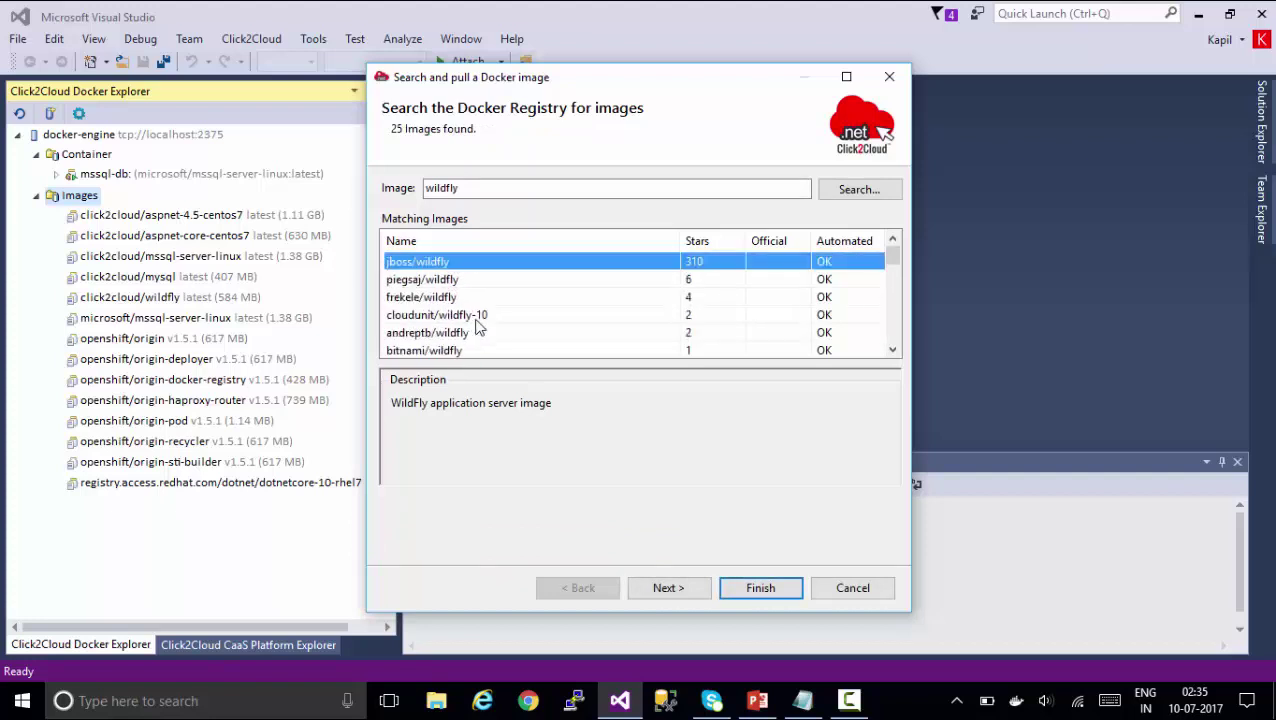
left_click(668, 588)
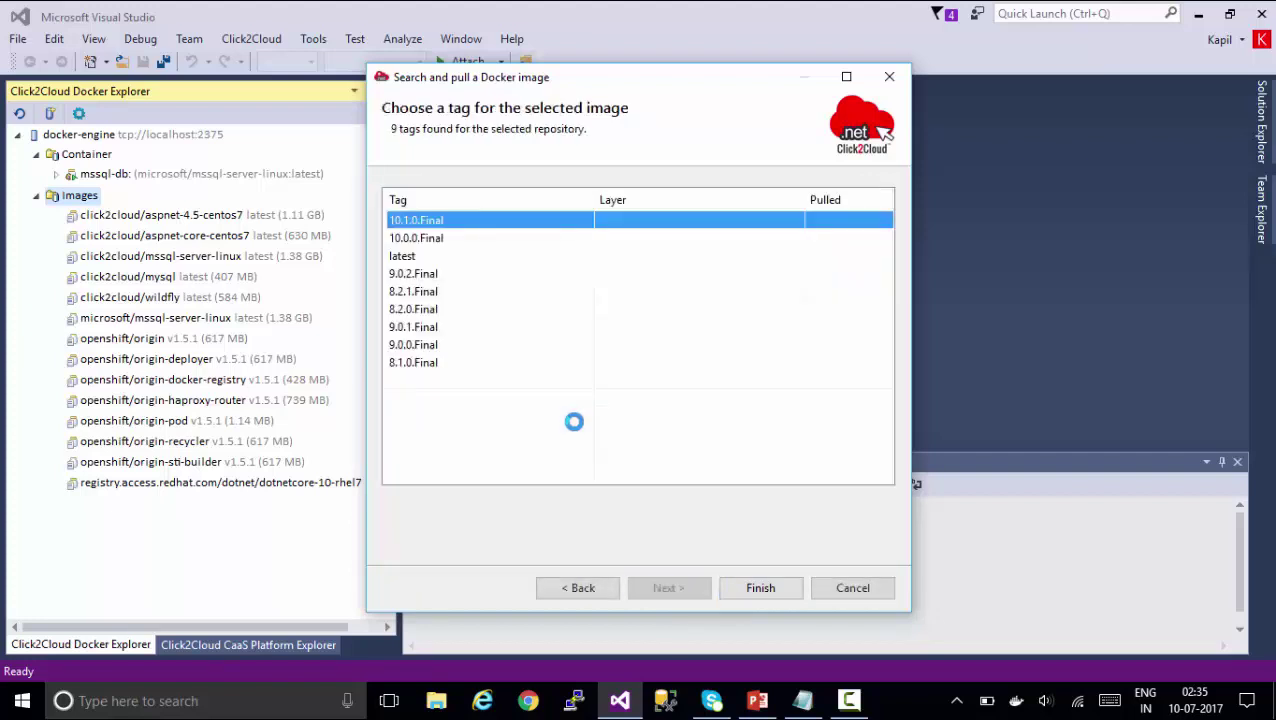
left_click(415, 258)
left_click(790, 590)
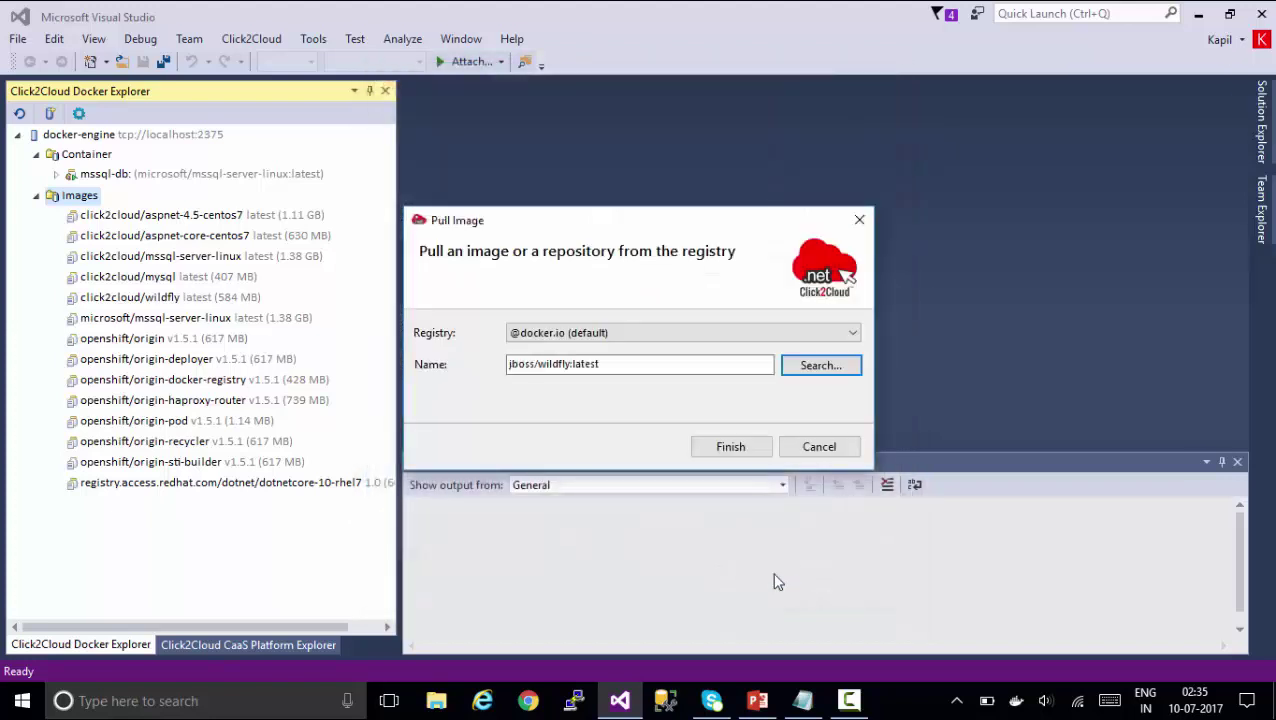
left_click(752, 450)
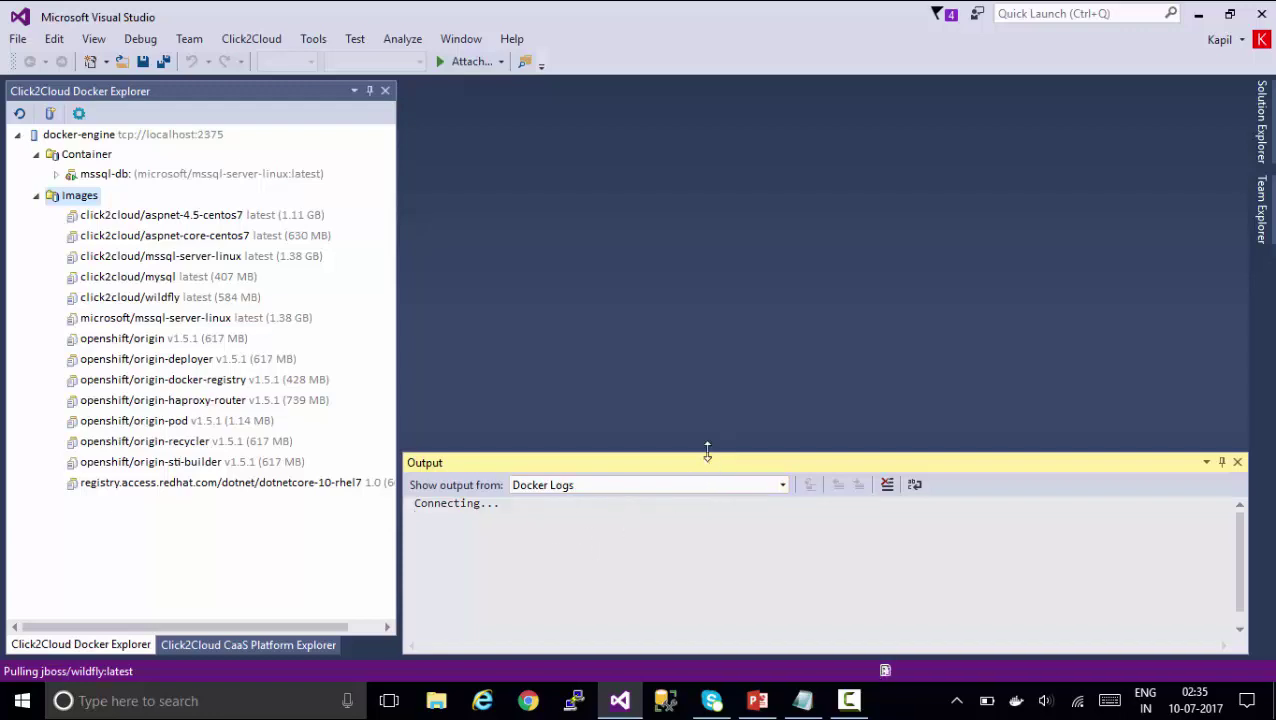
Enlarge the output area and examine the Docker log of the jboss/wildfly pull through to its final status line
left_click_drag(706, 449, 706, 433)
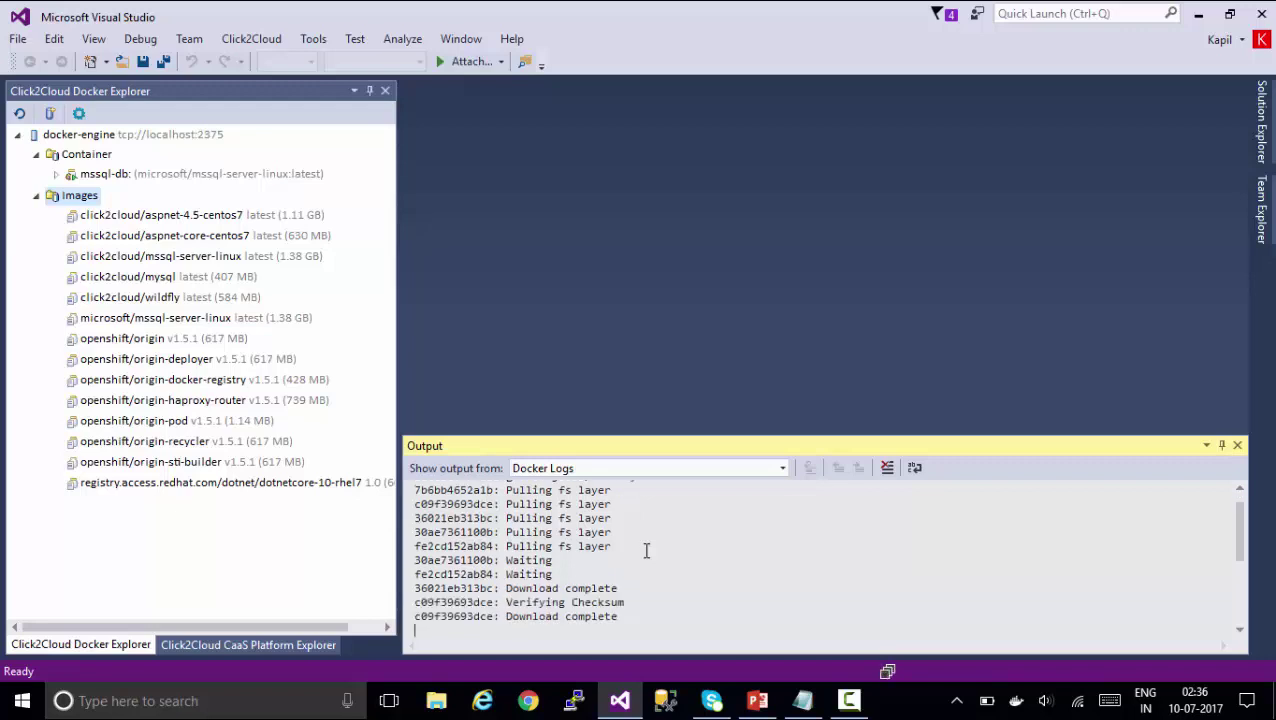
left_click_drag(672, 436, 672, 361)
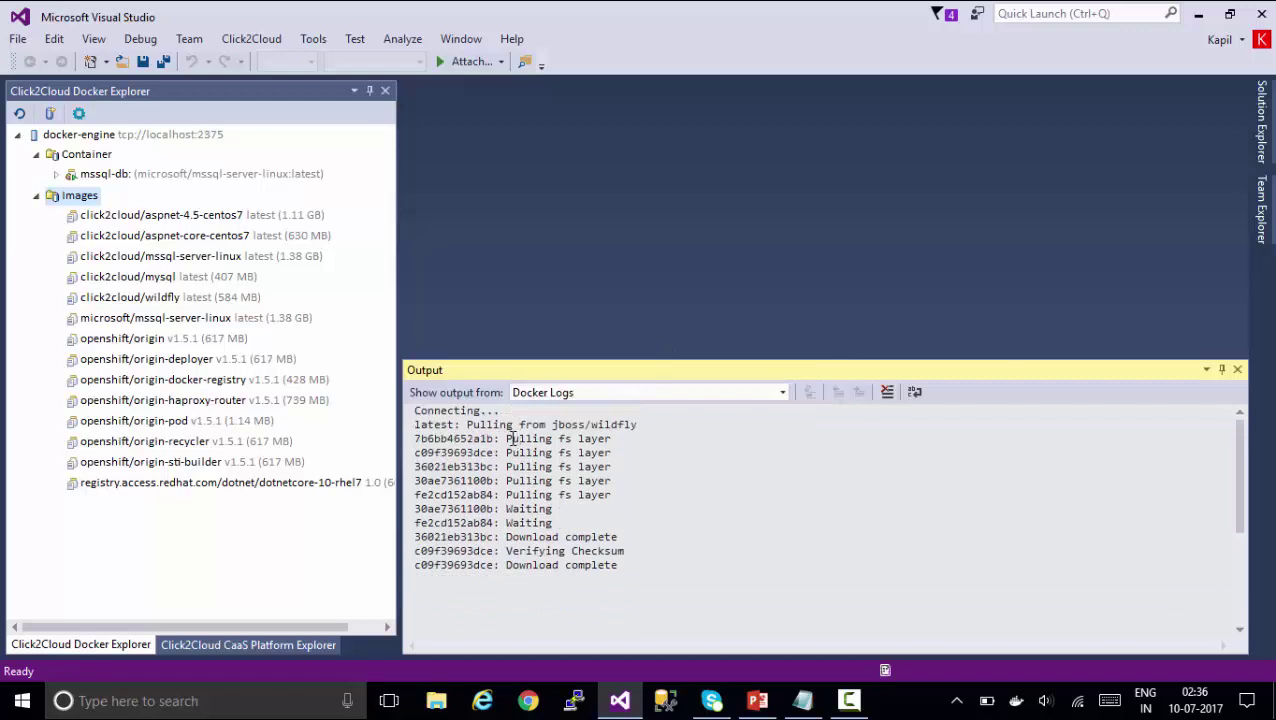
left_click_drag(512, 438, 615, 438)
left_click_drag(508, 489, 634, 483)
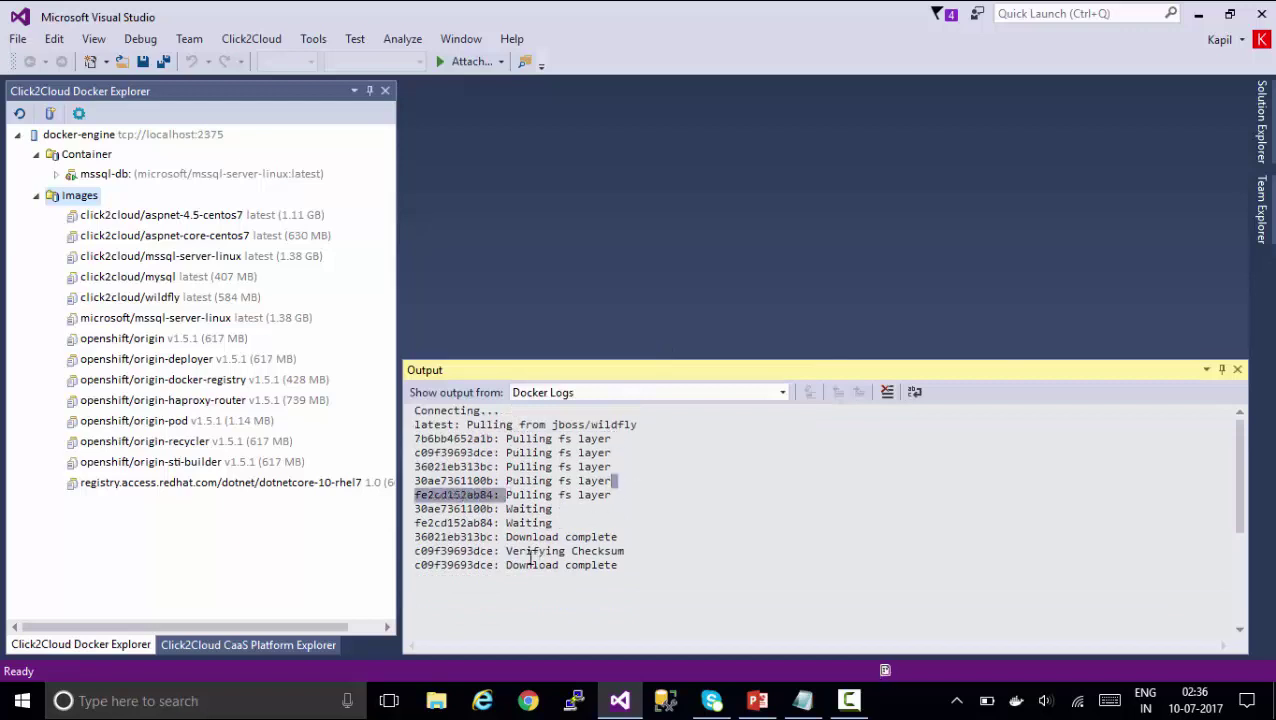
left_click_drag(513, 540, 636, 563)
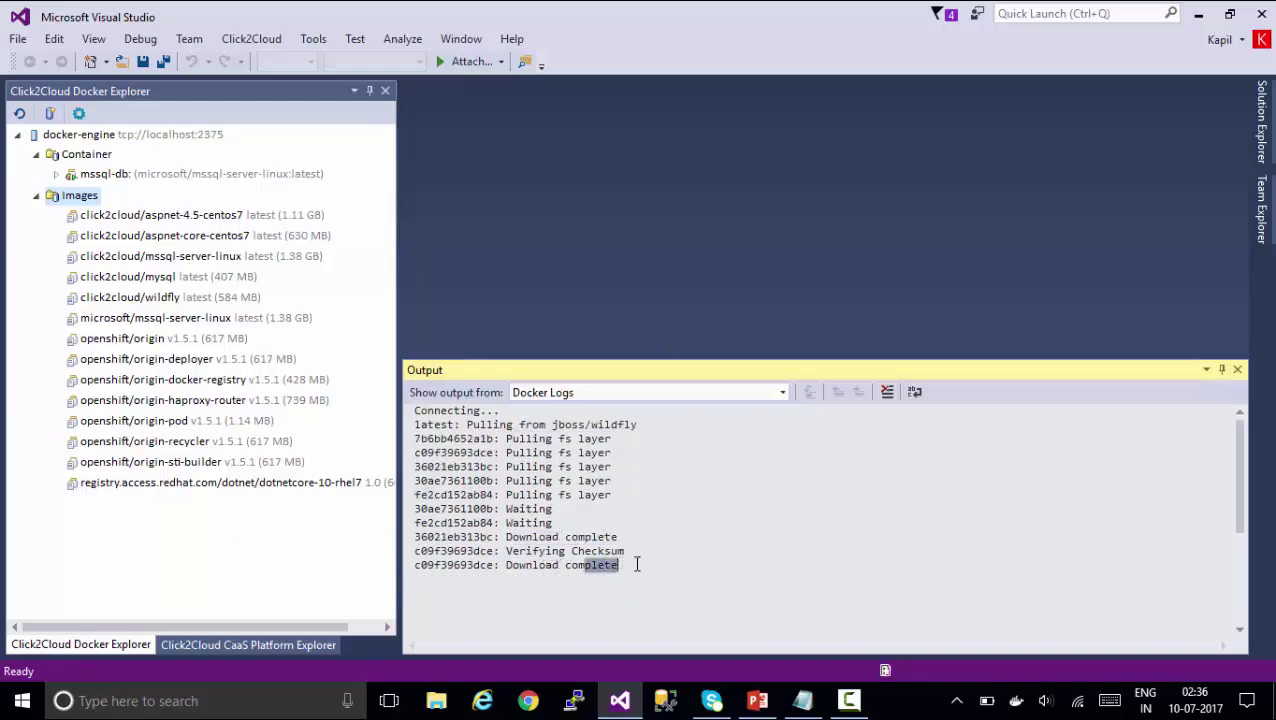
left_click(686, 565)
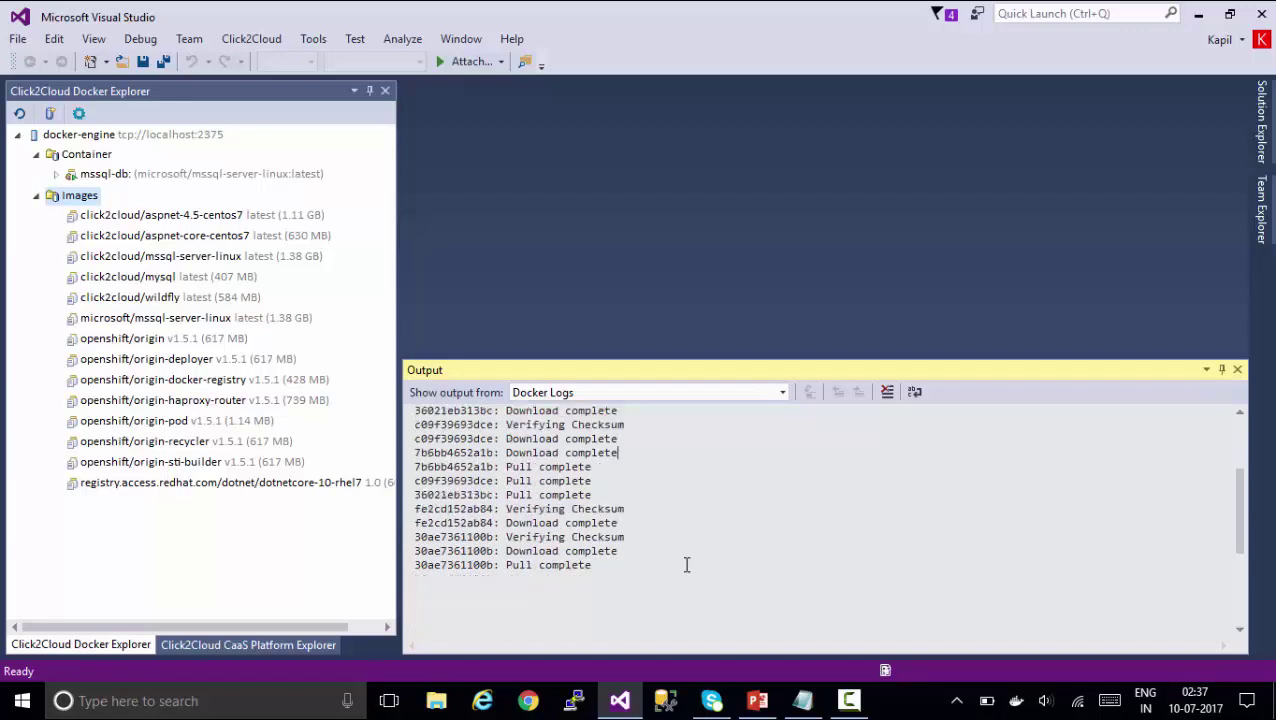
scroll(686, 565, "down", 1)
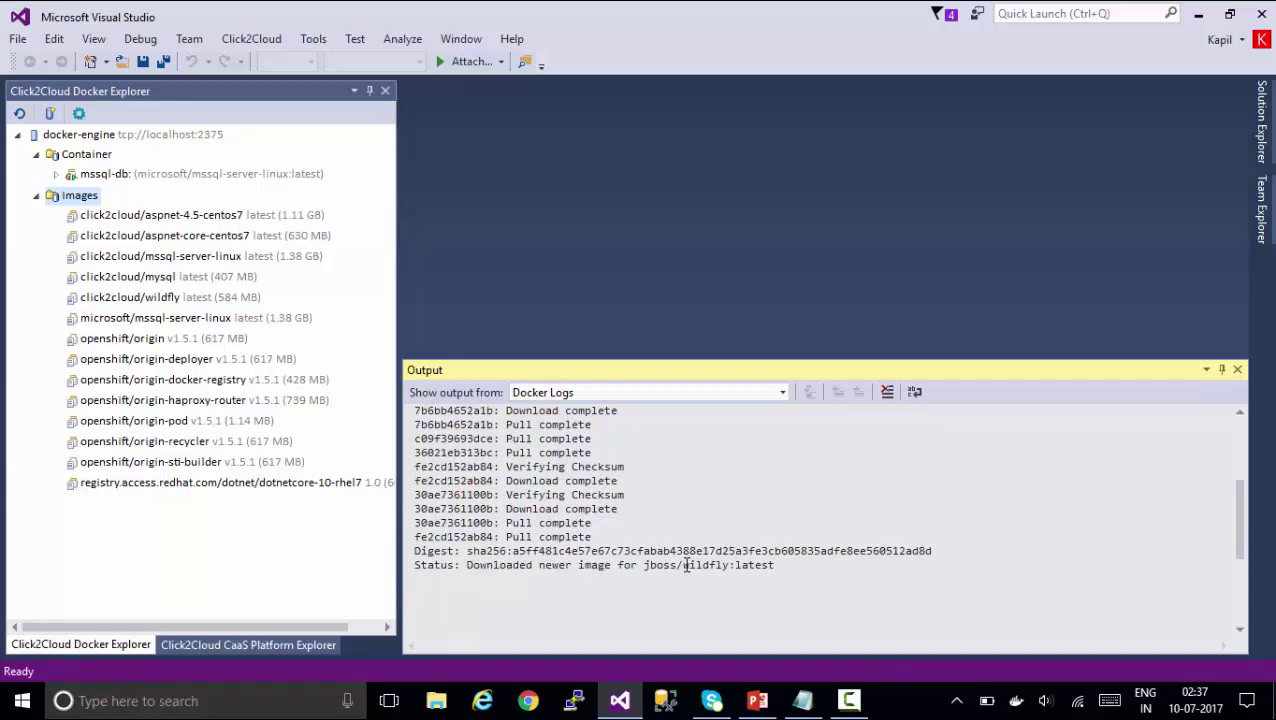
left_click_drag(535, 566, 773, 568)
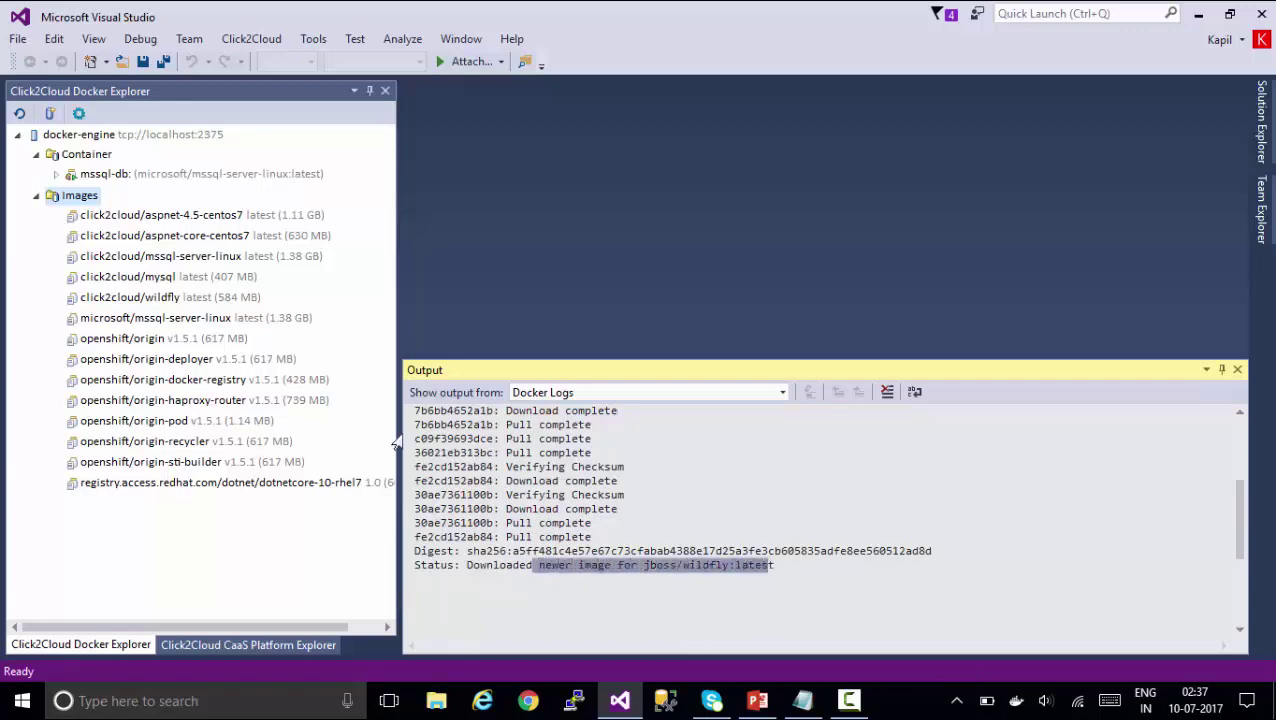
Refresh the Docker engine's image list and select the pulled jboss/wildfly image
right_click(63, 195)
left_click(112, 262)
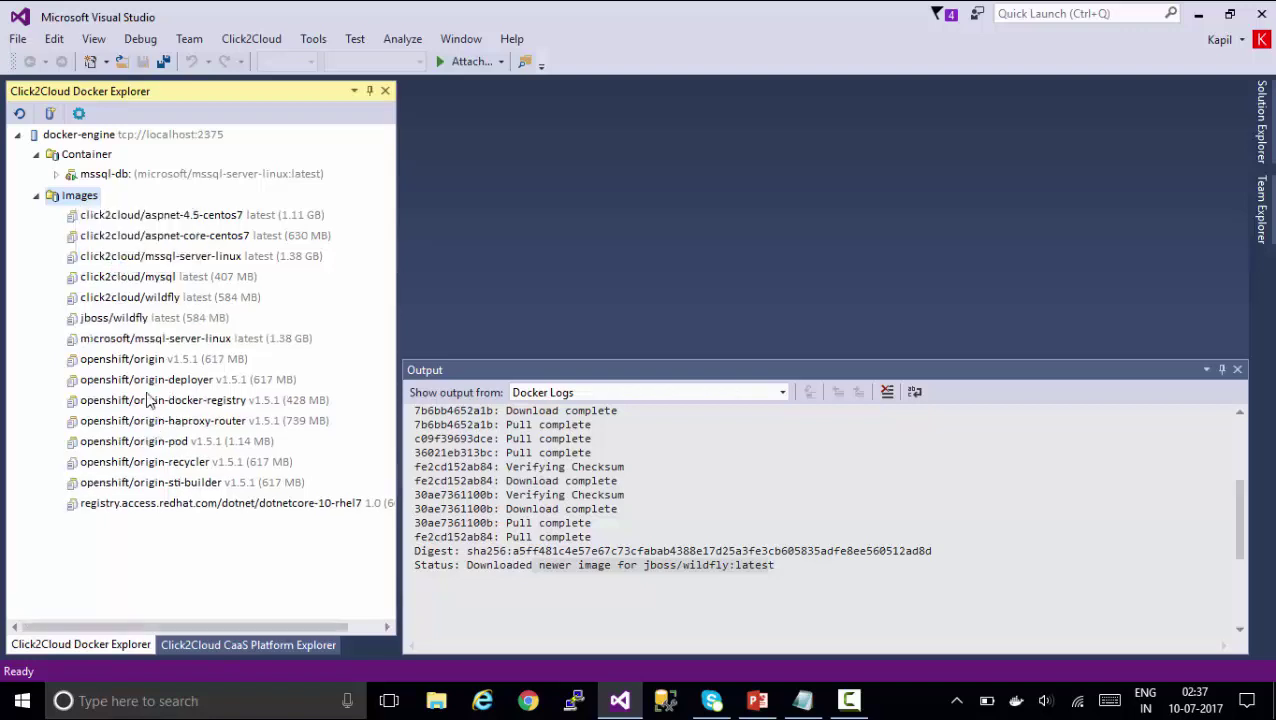
left_click(124, 320)
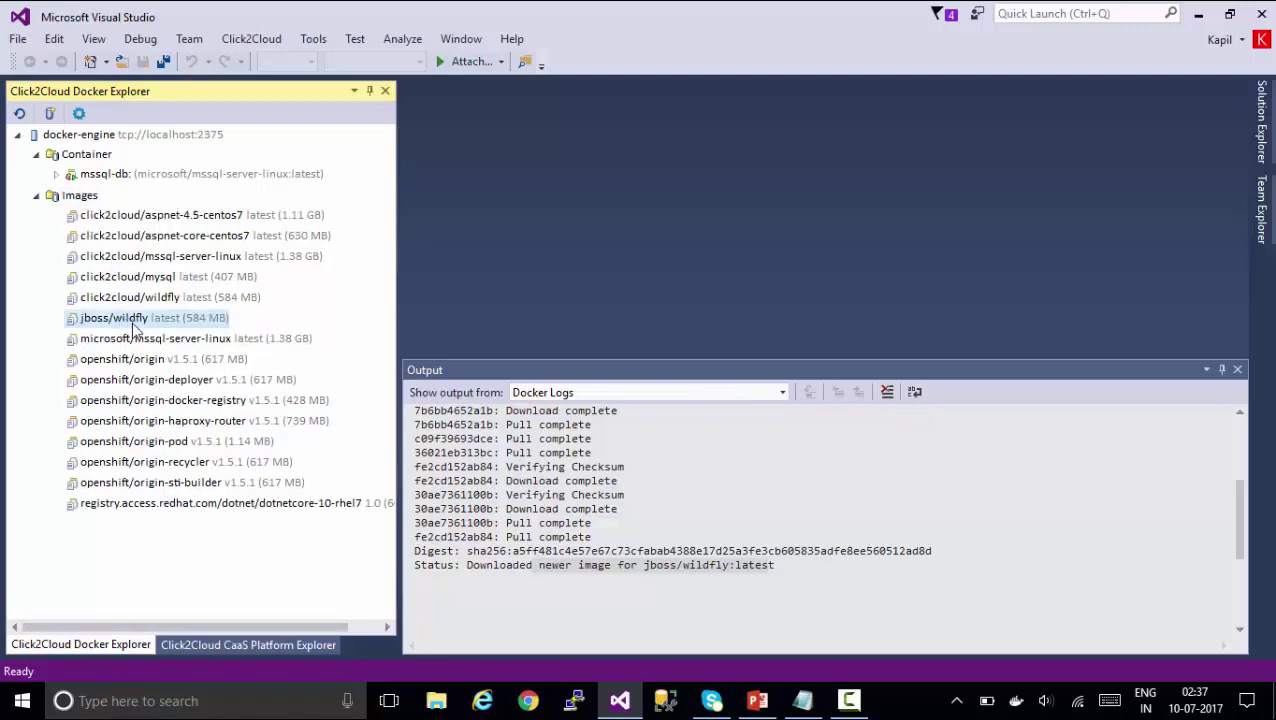
Run the jboss/wildfly:latest image as a container named wildfly, keeping the default port, volume and environment settings
right_click(133, 326)
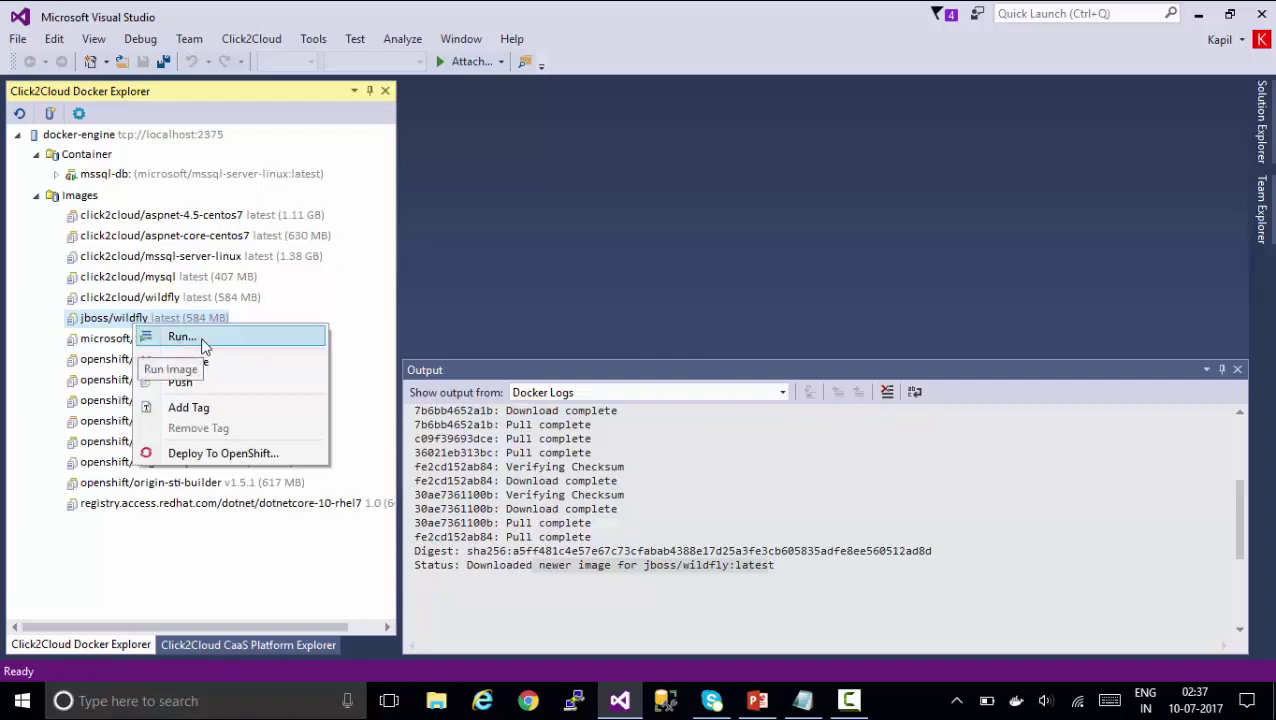
left_click(203, 345)
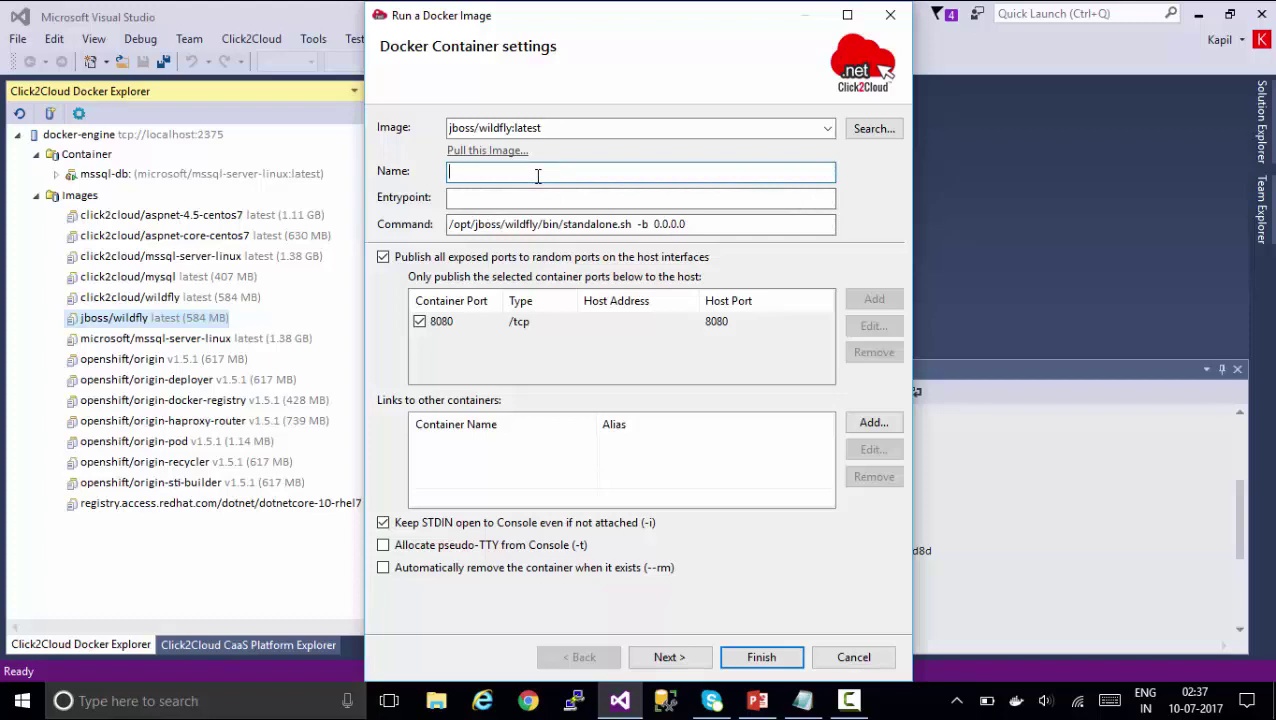
type("wildfly")
left_click(701, 662)
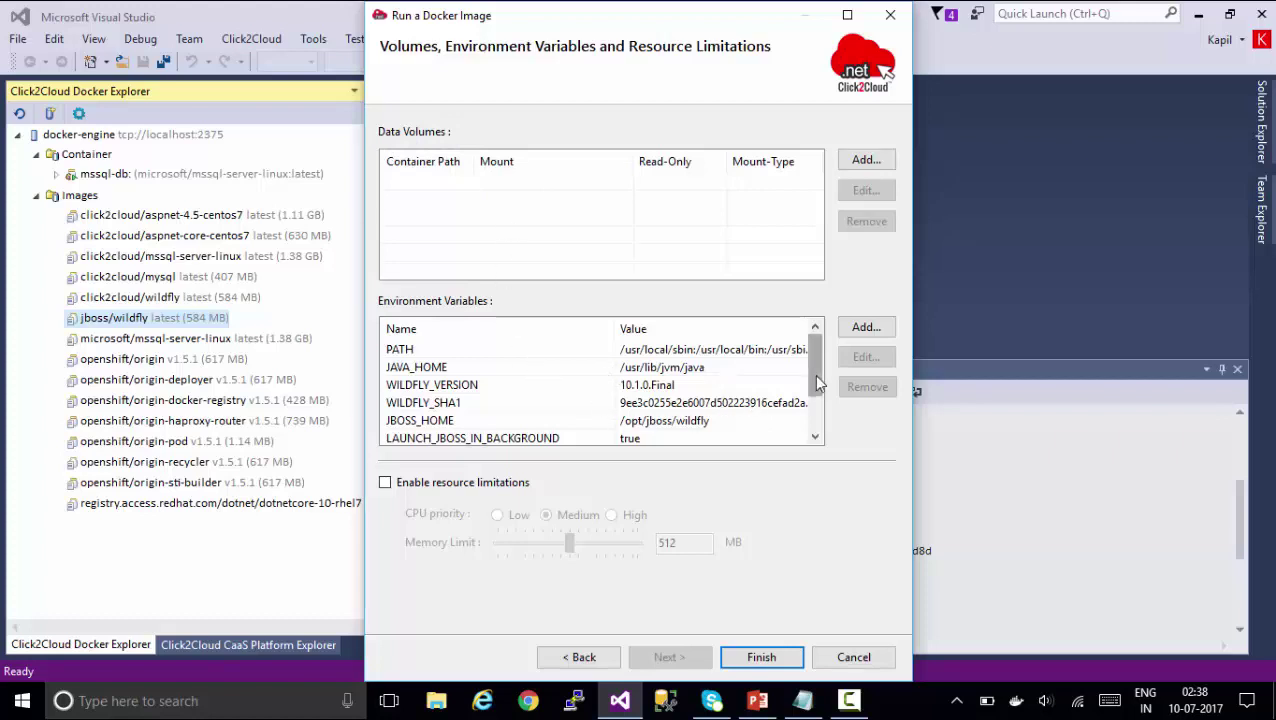
mouse_move(813, 376)
left_mouse_down()
mouse_move(813, 401)
mouse_move(805, 376)
left_mouse_up()
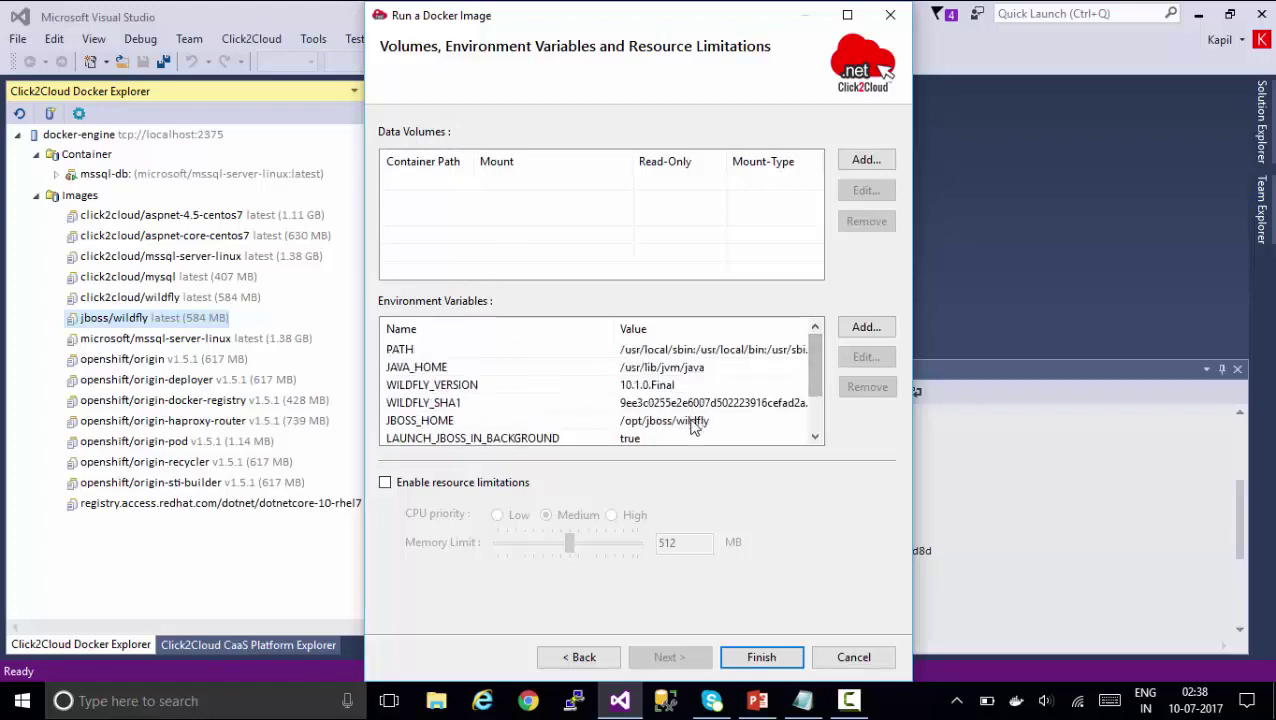
left_click(762, 657)
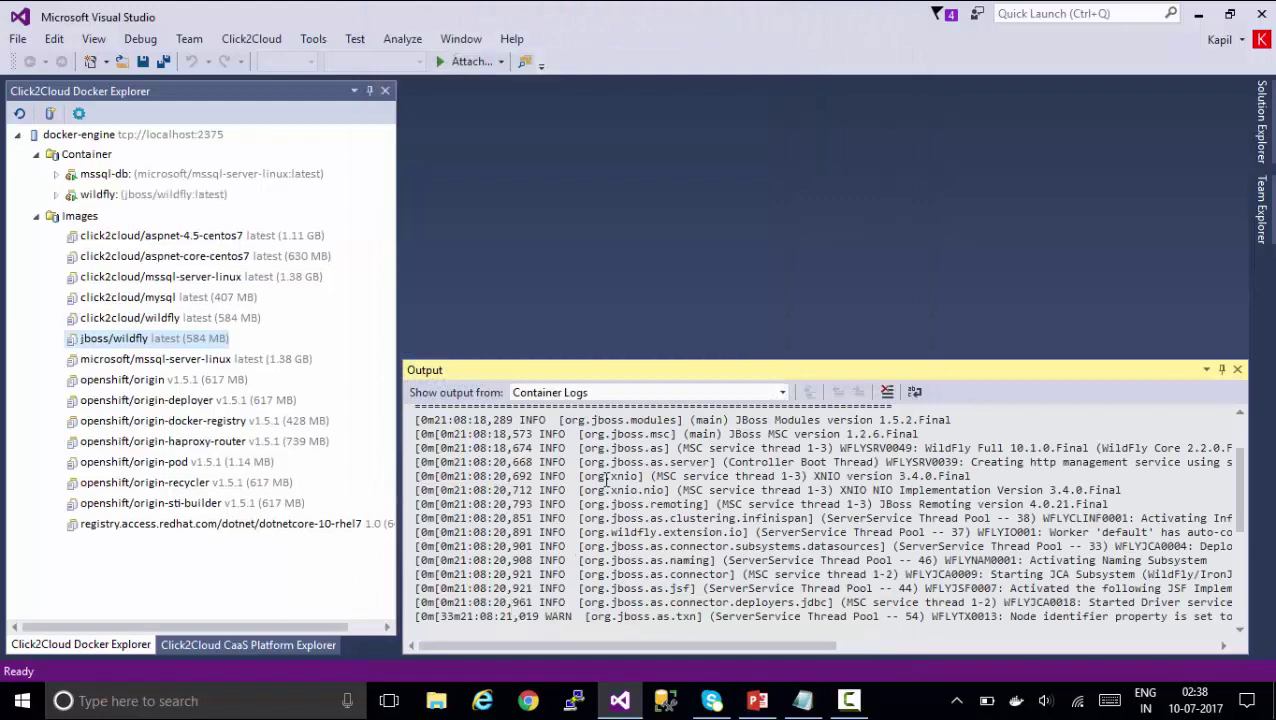
scroll(713, 497, "down", 1)
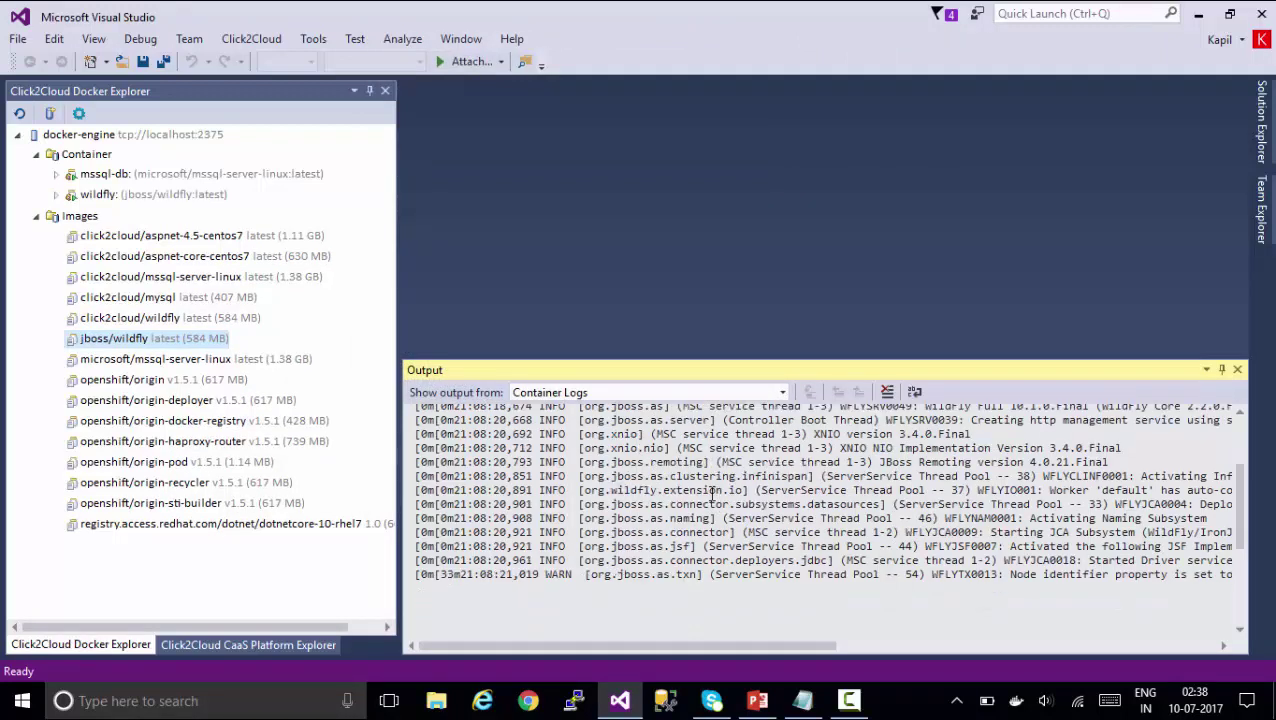
Open the wildfly container's port mapping to 8080 in the built-in browser and enlarge the page area to look over the welcome page
left_click(57, 195)
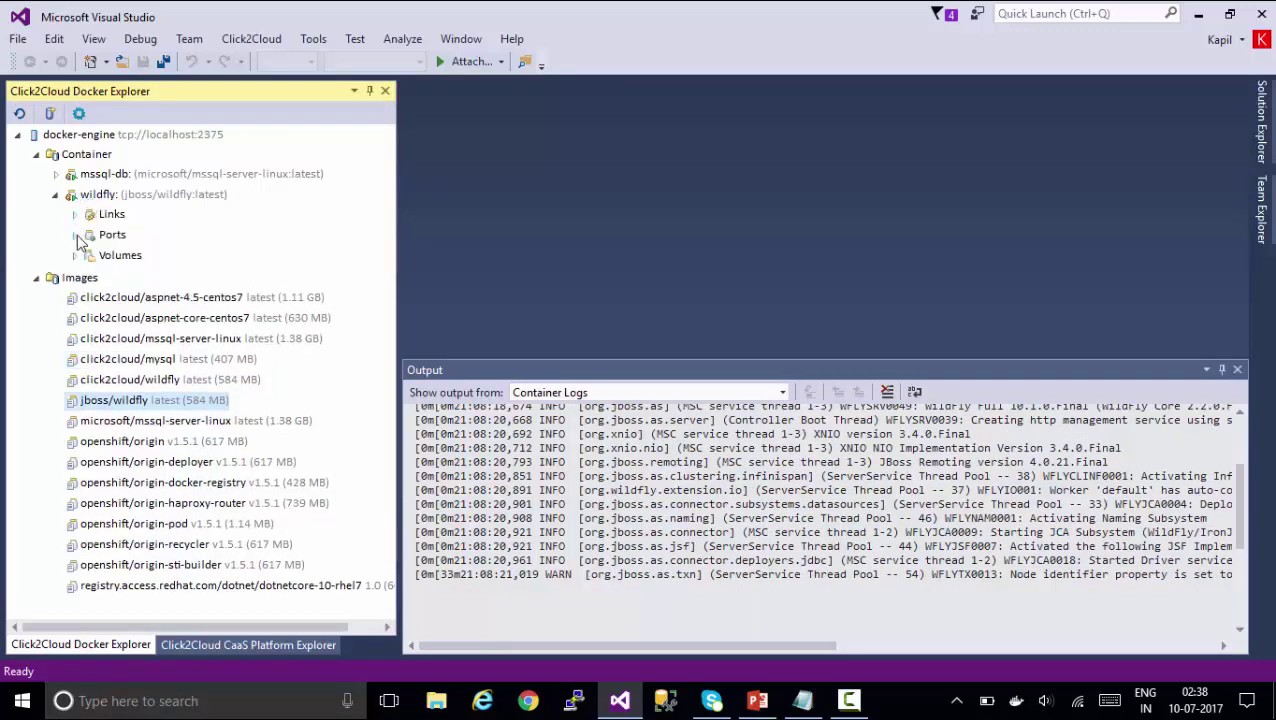
left_click(75, 235)
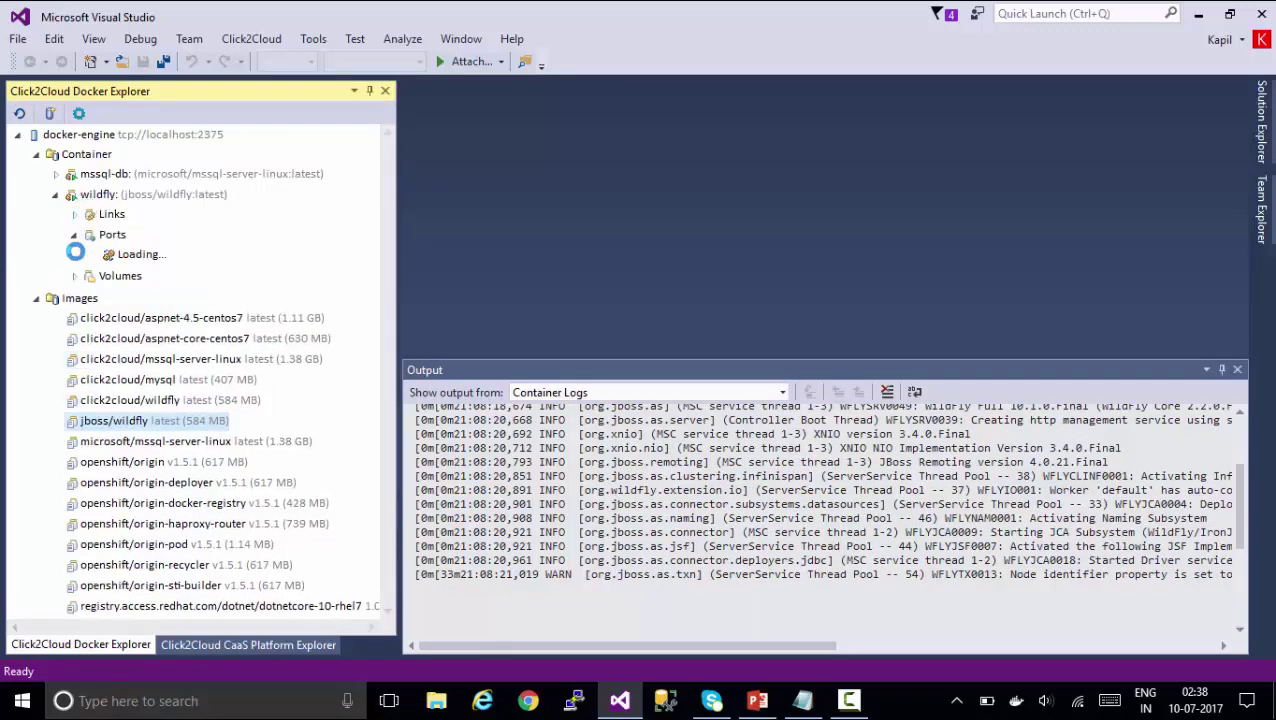
right_click(148, 262)
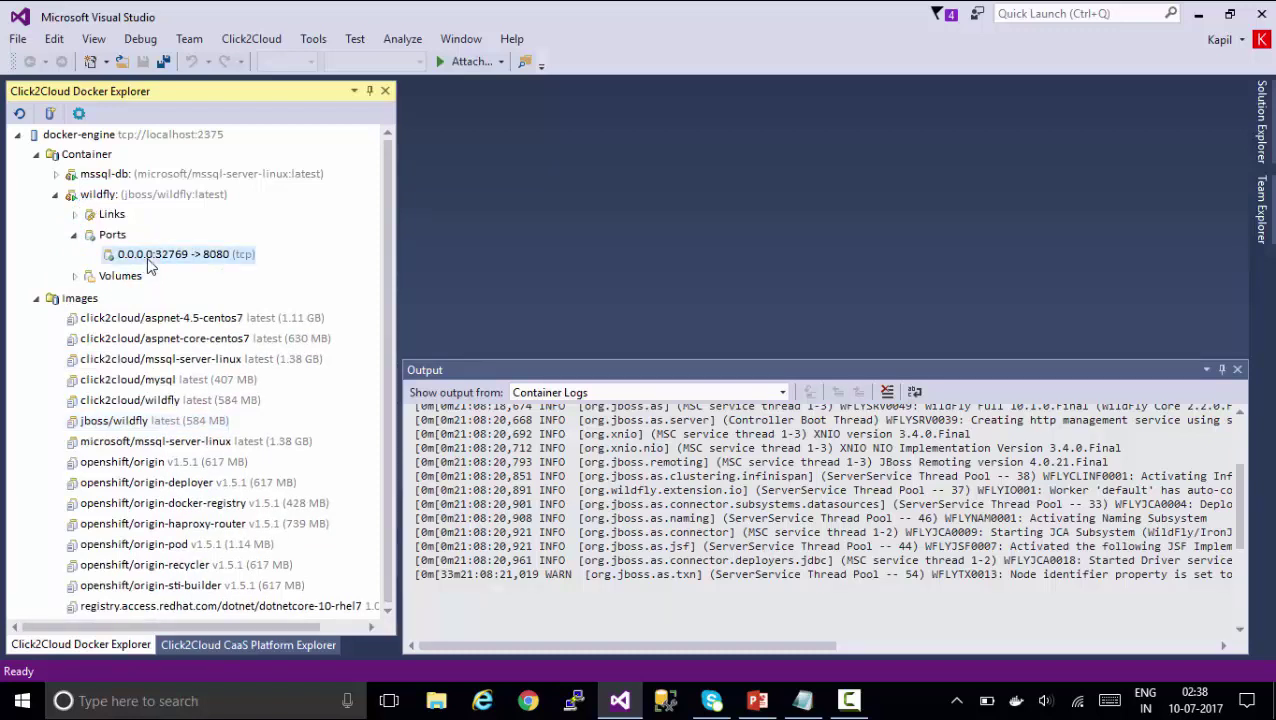
mouse_move(142, 276)
left_click(188, 281)
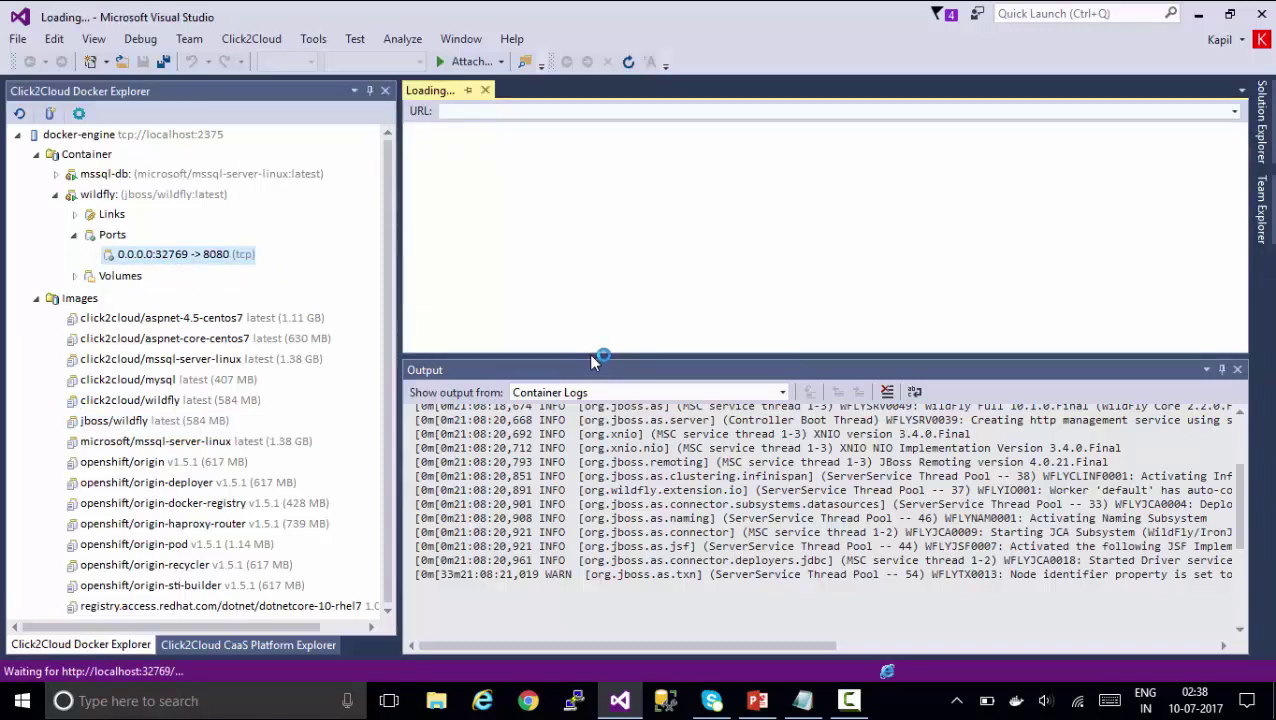
left_click_drag(593, 355, 578, 612)
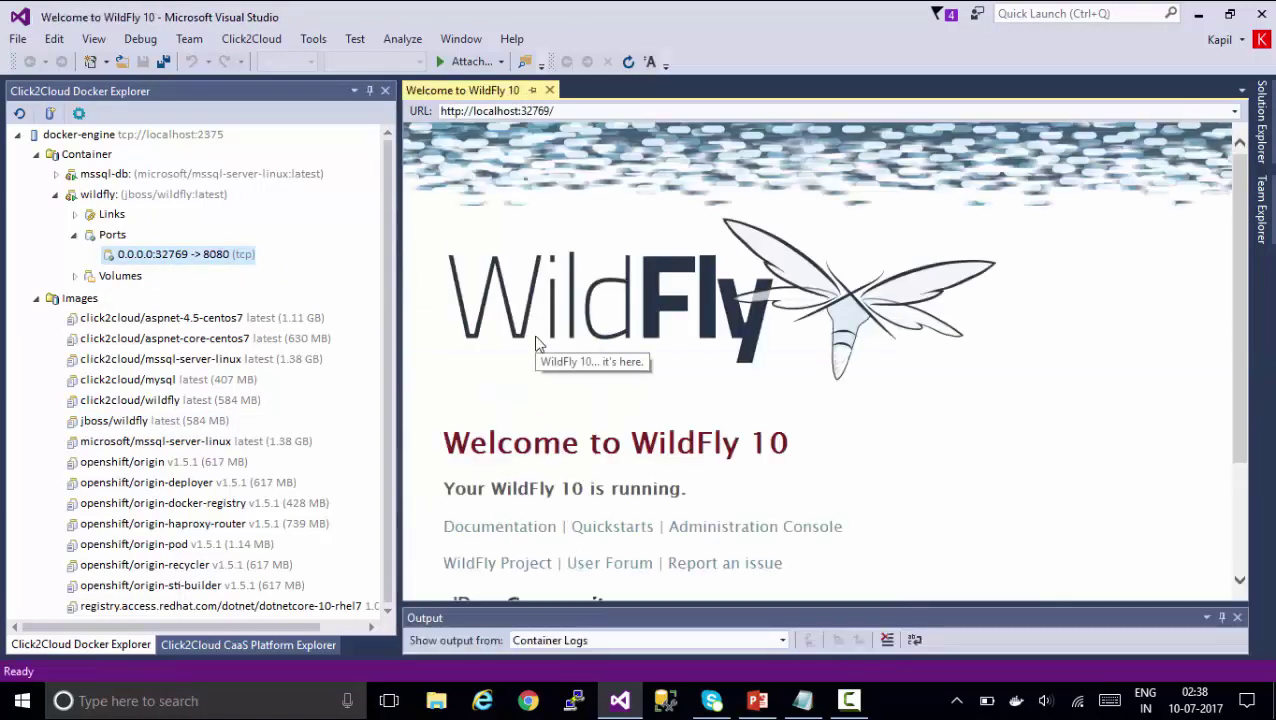
scroll(632, 295, "down", 1)
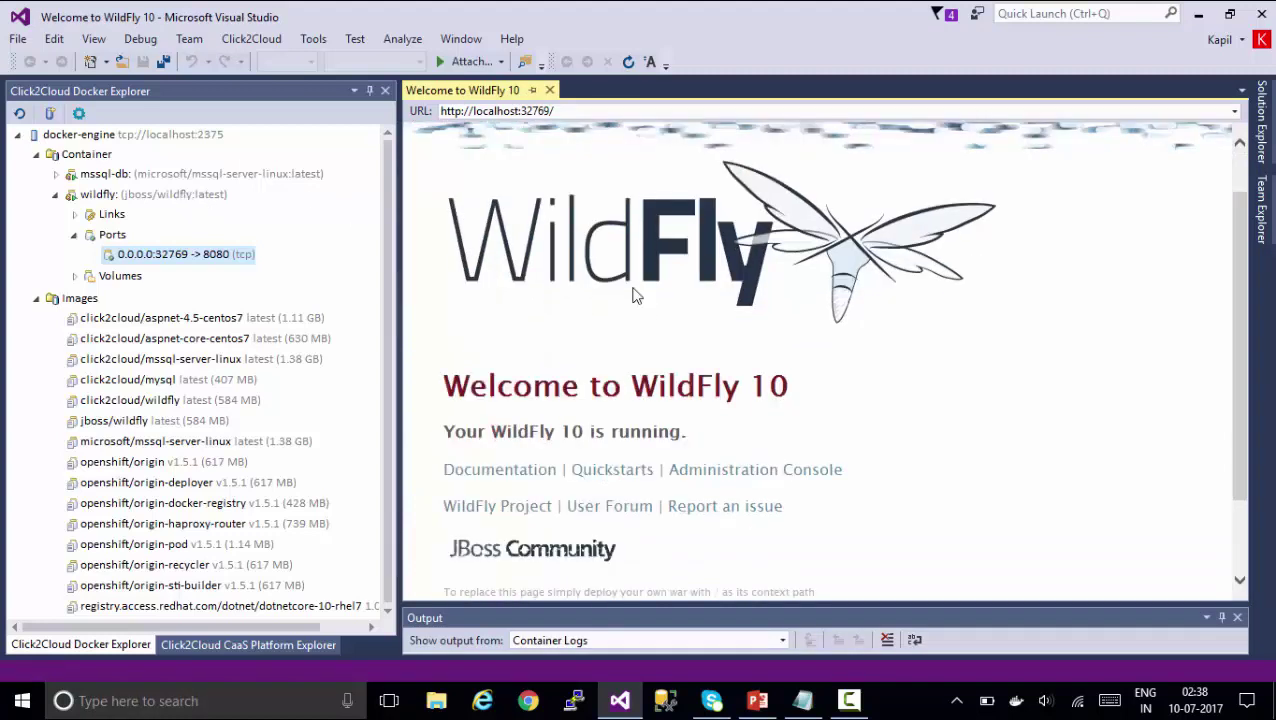
scroll(643, 365, "down", 1)
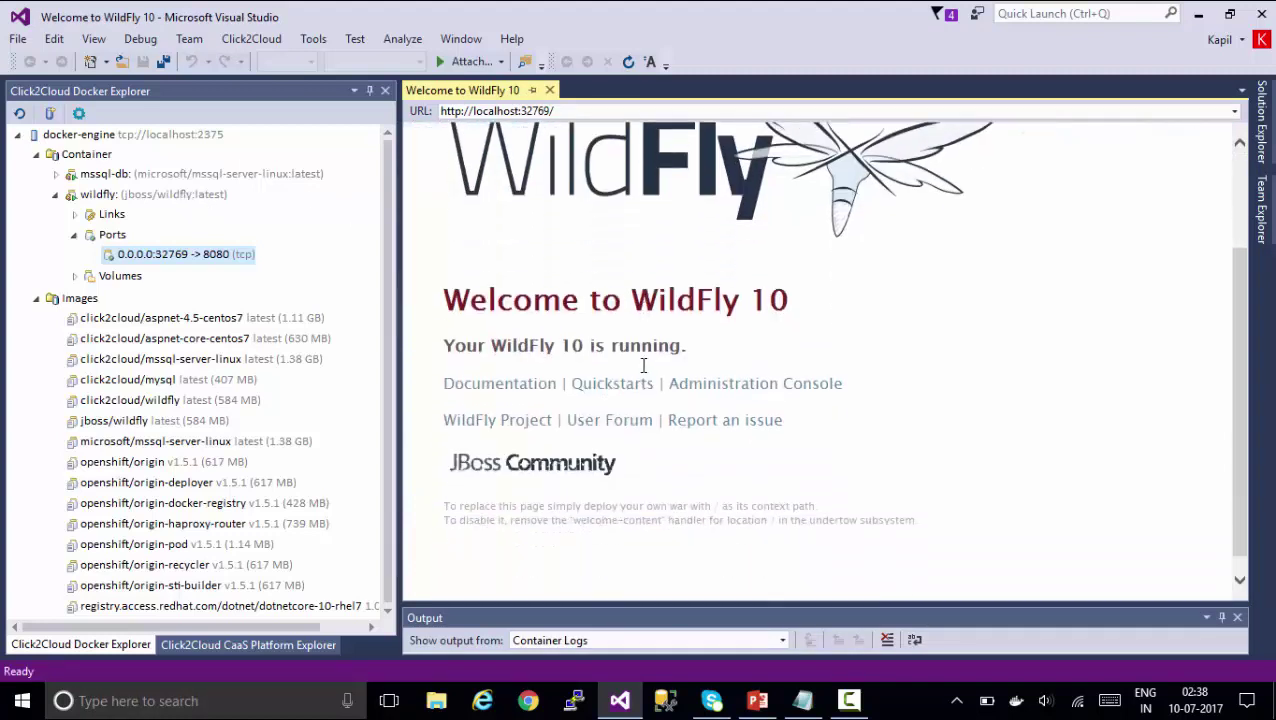
scroll(643, 370, "up", 2)
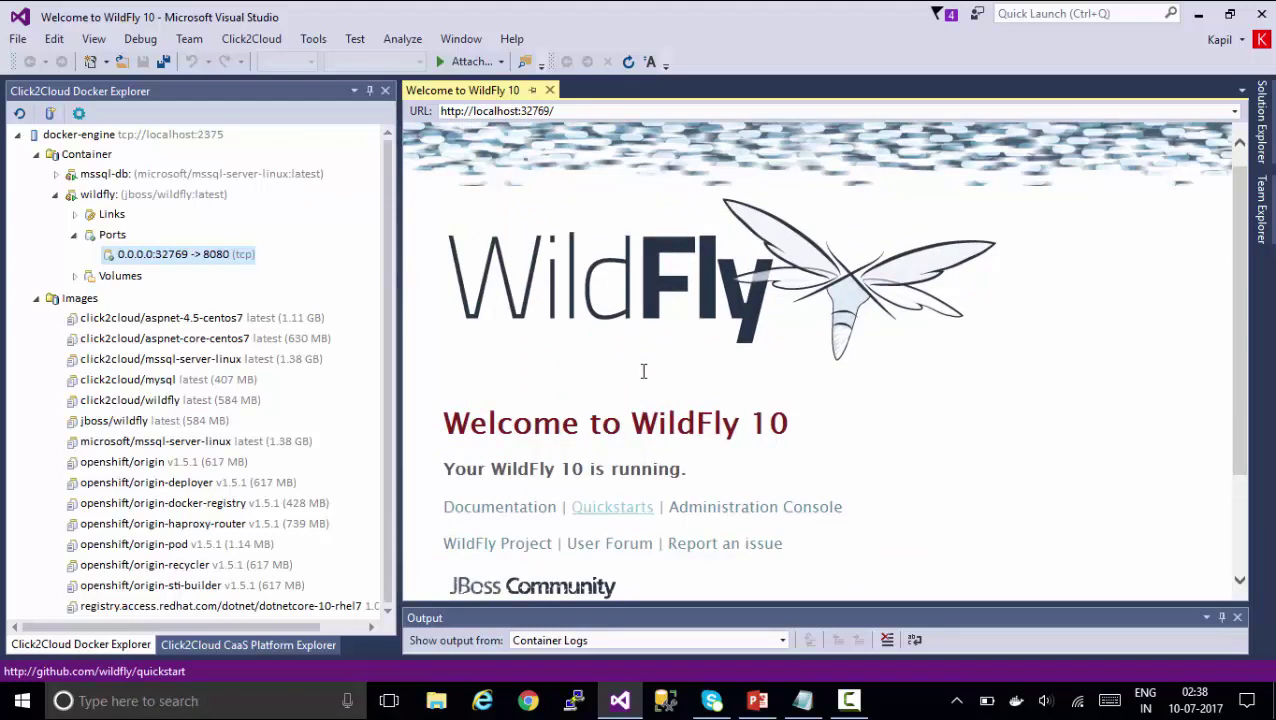
scroll(643, 371, "up", 1)
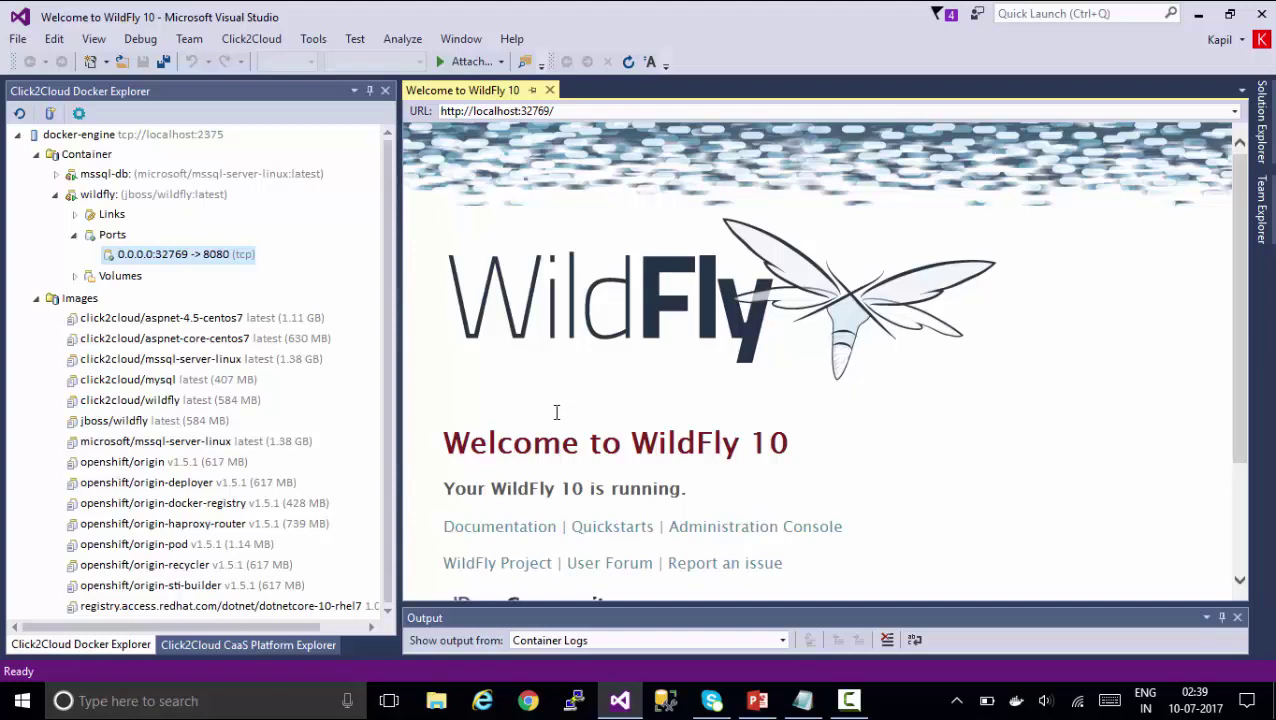
Close the WildFly welcome page and start a new Docker image build named buildapp
left_click(549, 90)
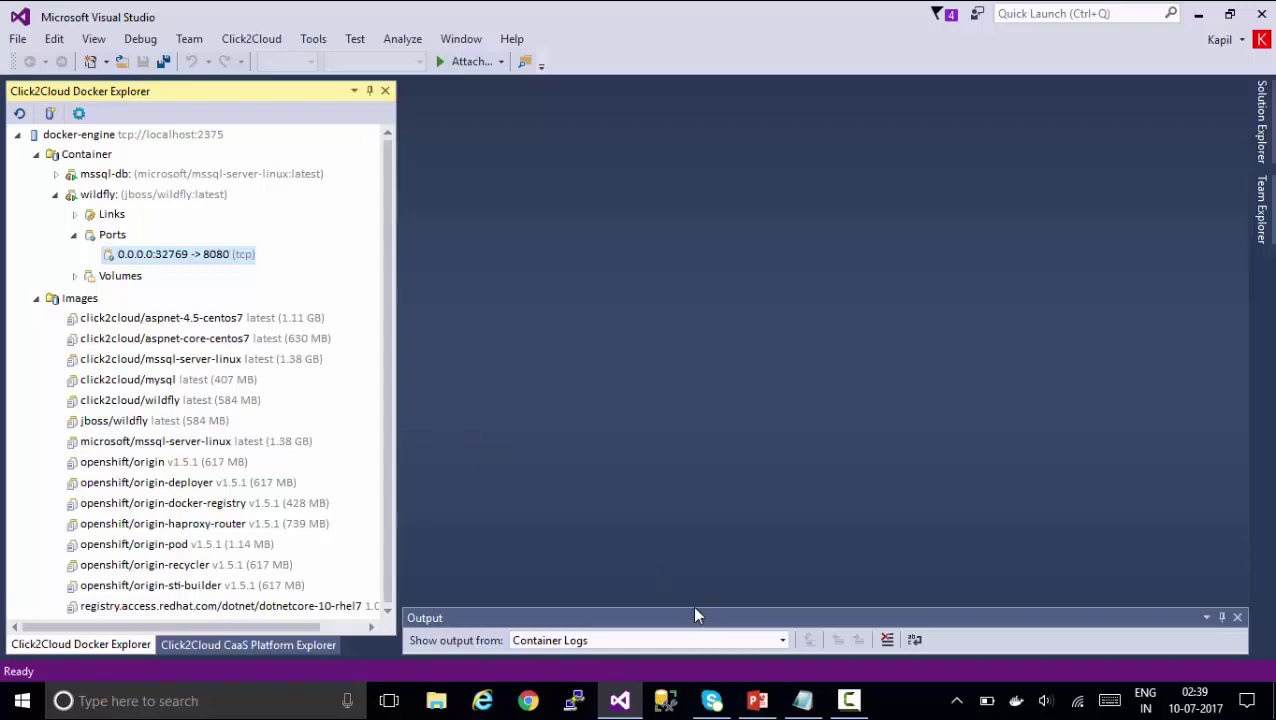
left_click_drag(696, 605, 692, 556)
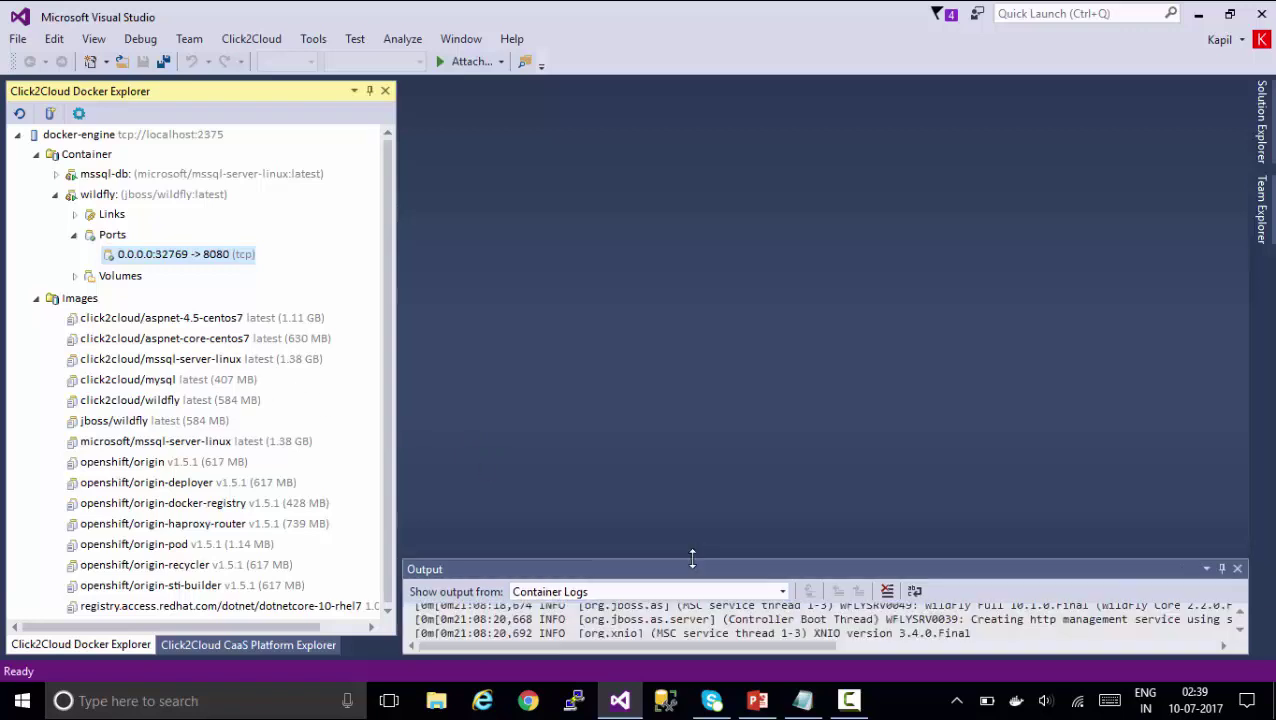
right_click(72, 305)
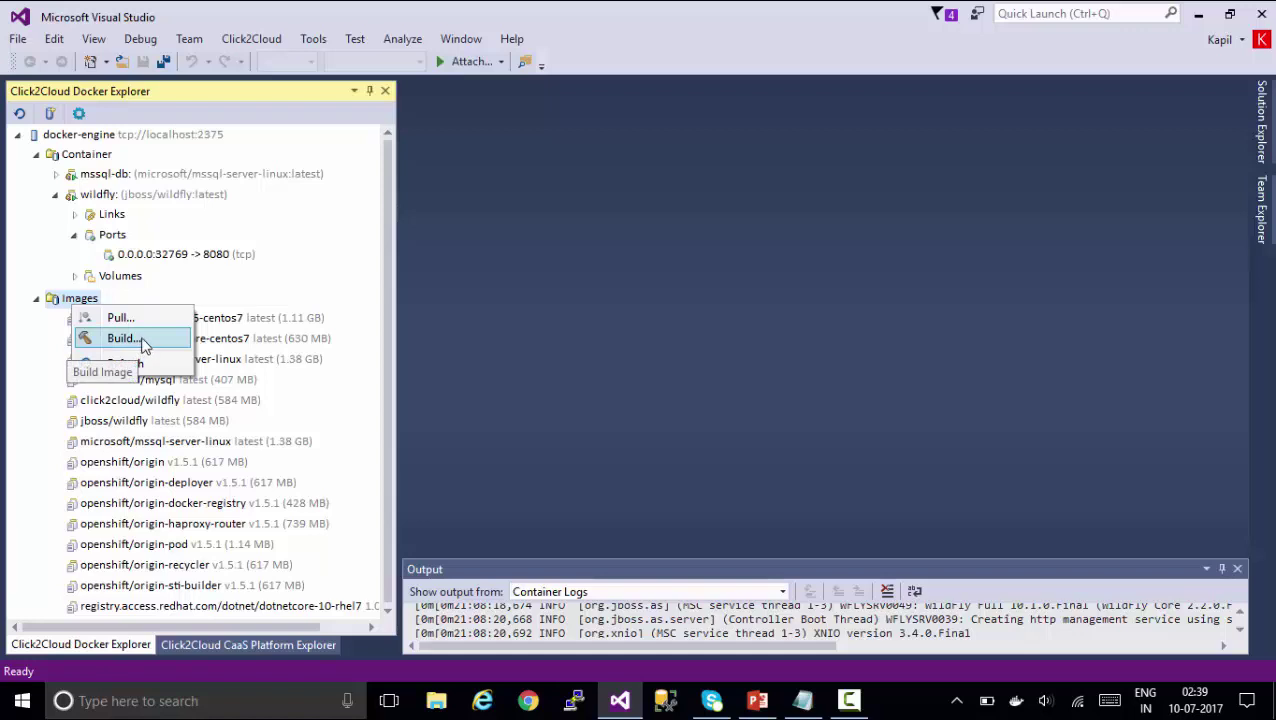
left_click(122, 338)
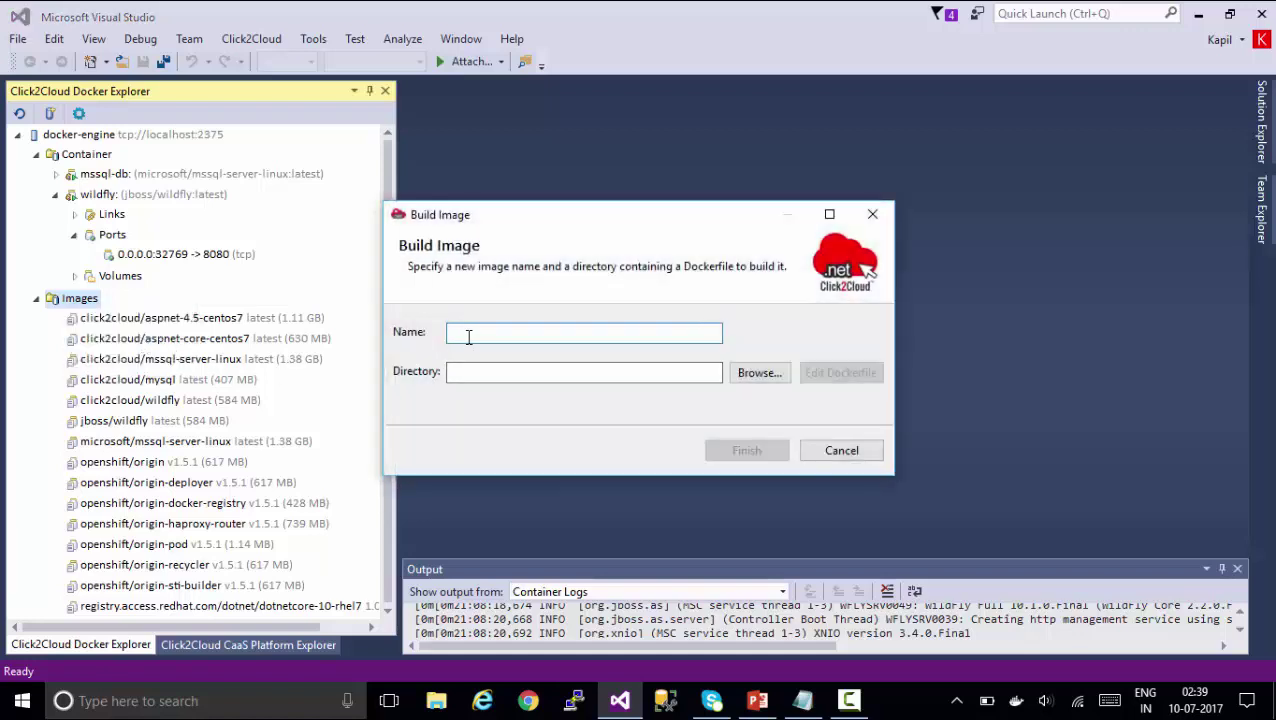
type("buildapp")
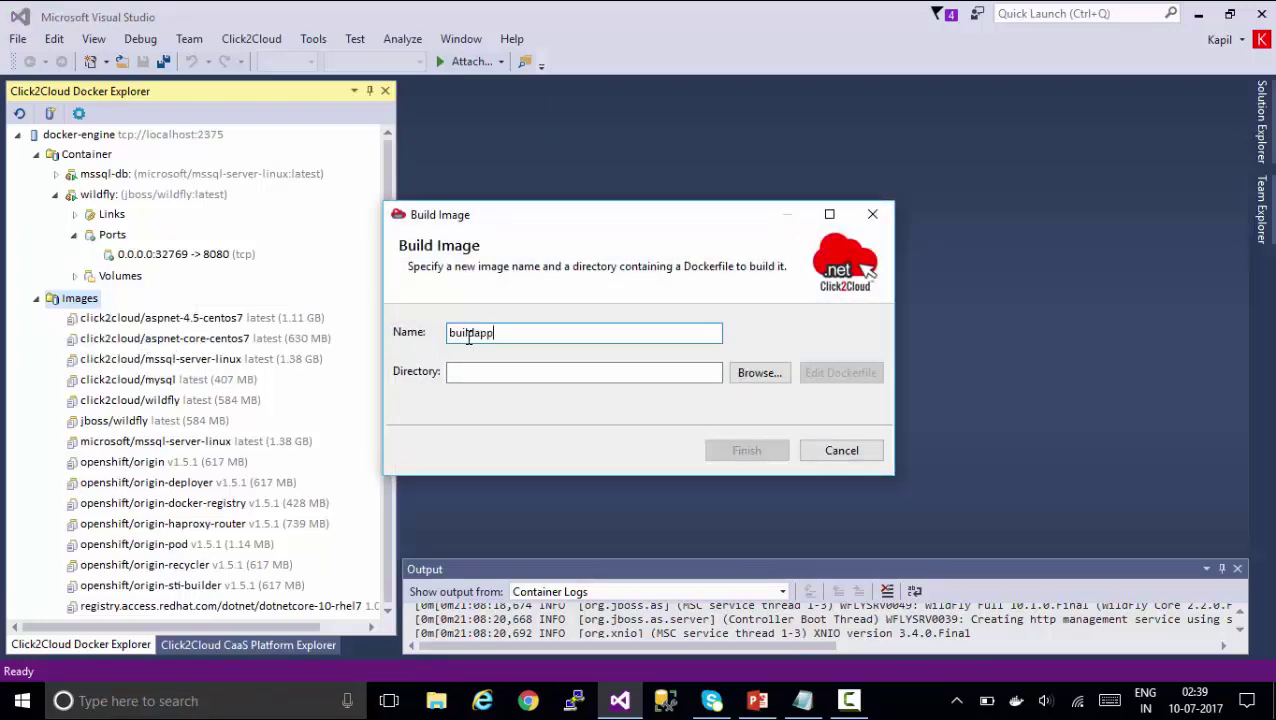
Set the build directory to the aspnet-45-mssql-ex folder inside Demo\Docker on the desktop
left_click(757, 374)
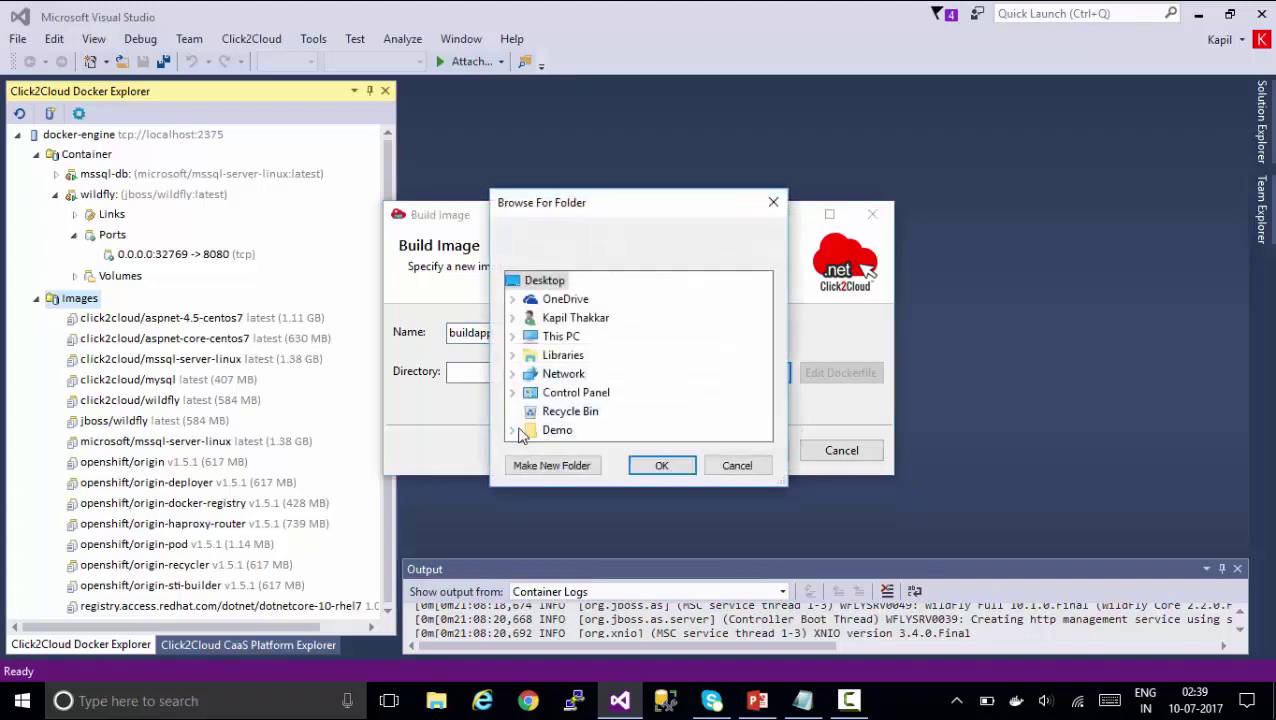
left_click(515, 430)
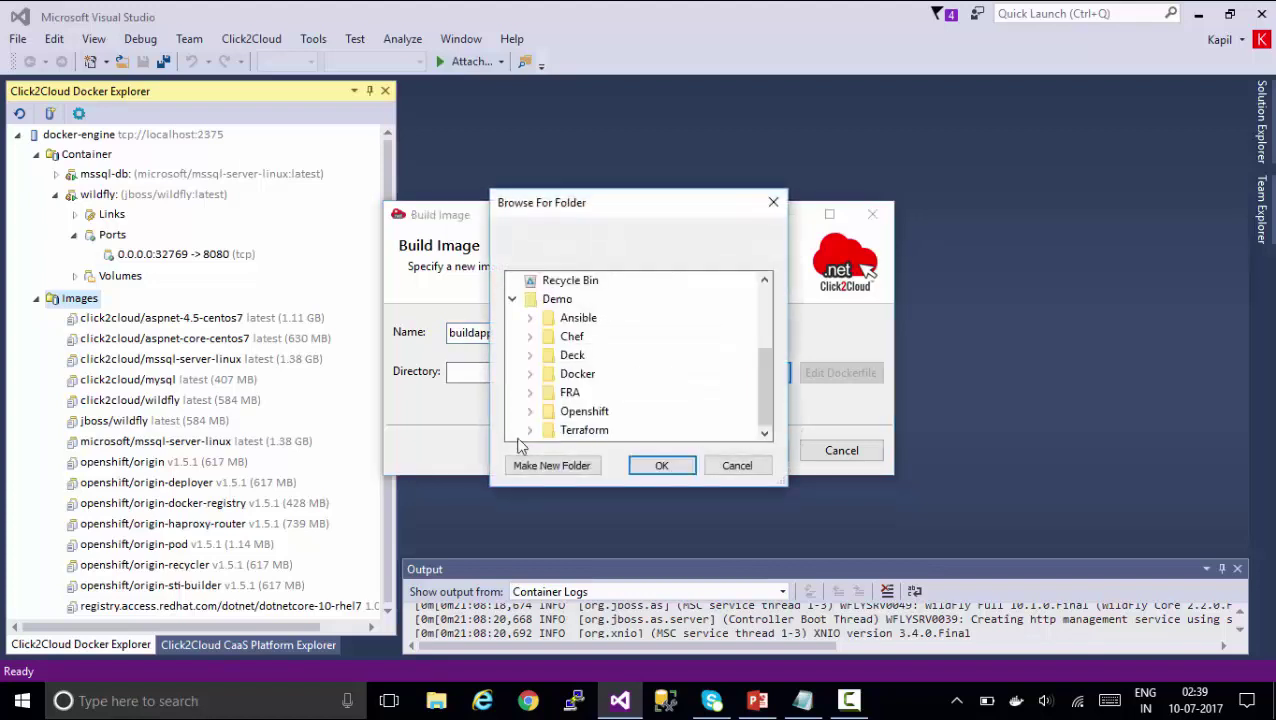
left_click(532, 378)
left_click(600, 392)
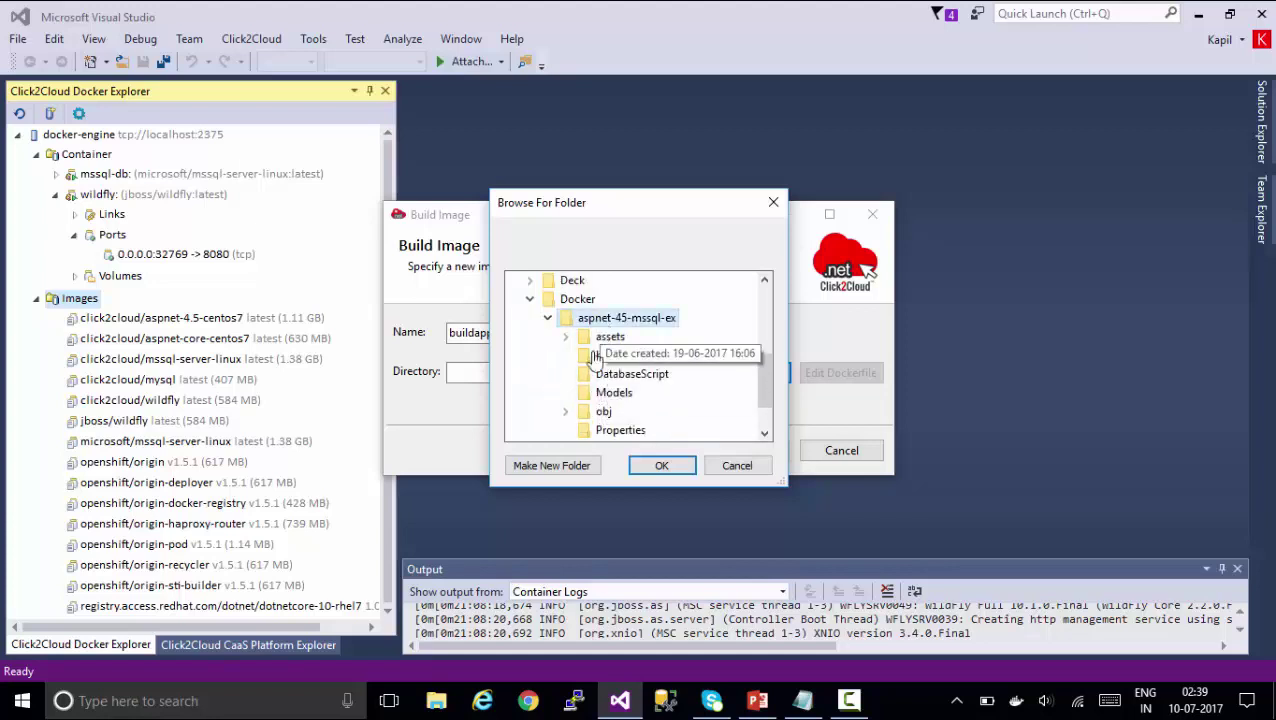
left_click(661, 465)
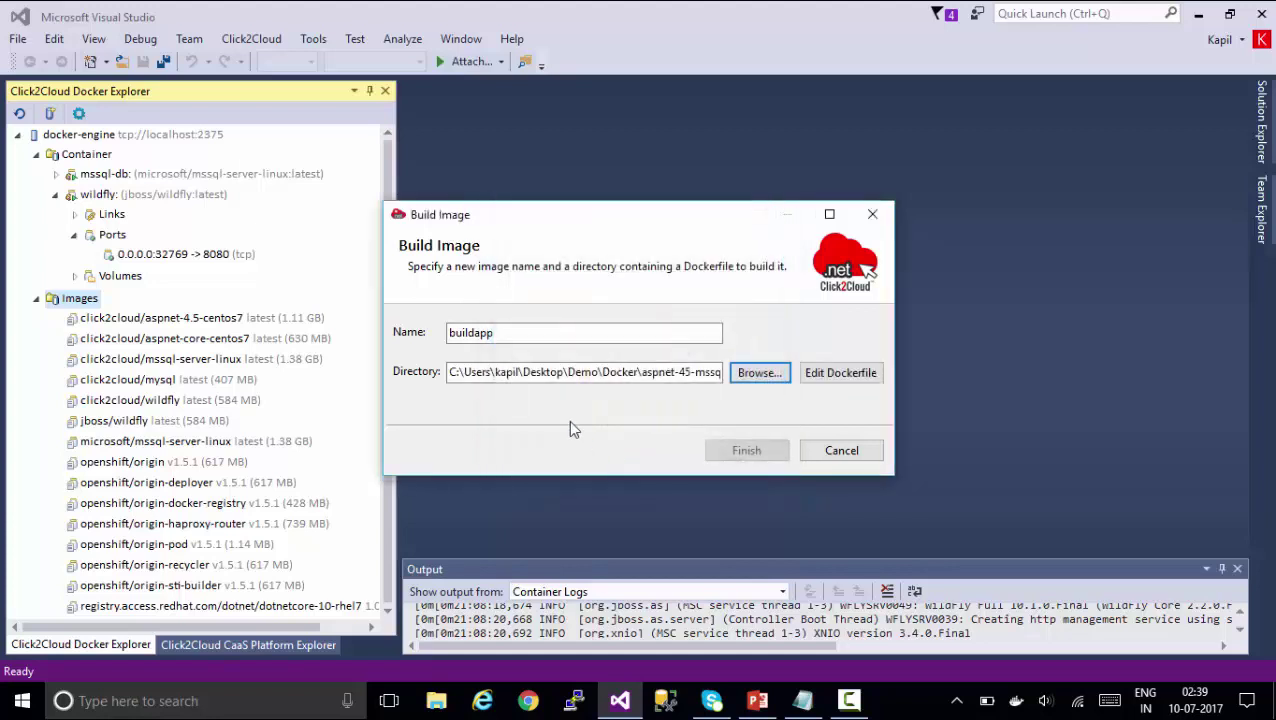
Open the Dockerfile of the chosen build directory, review all of its instructions and close it
left_click(828, 384)
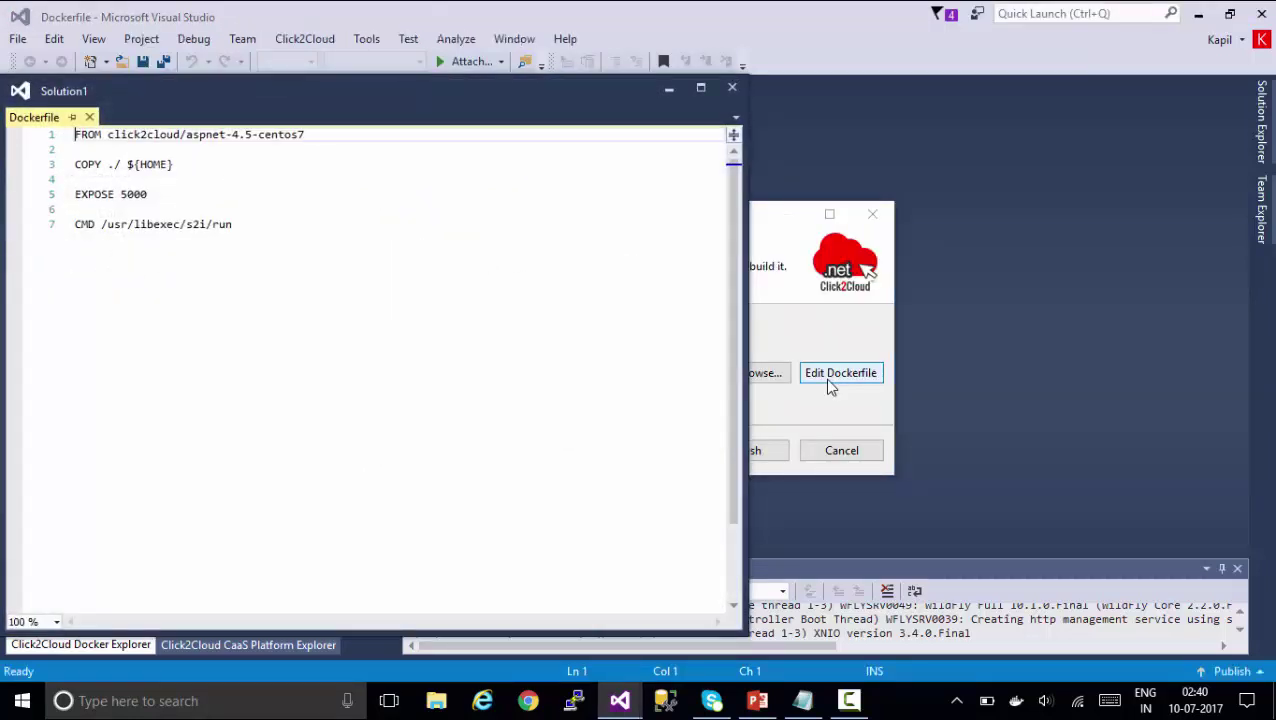
left_click_drag(240, 230, 55, 130)
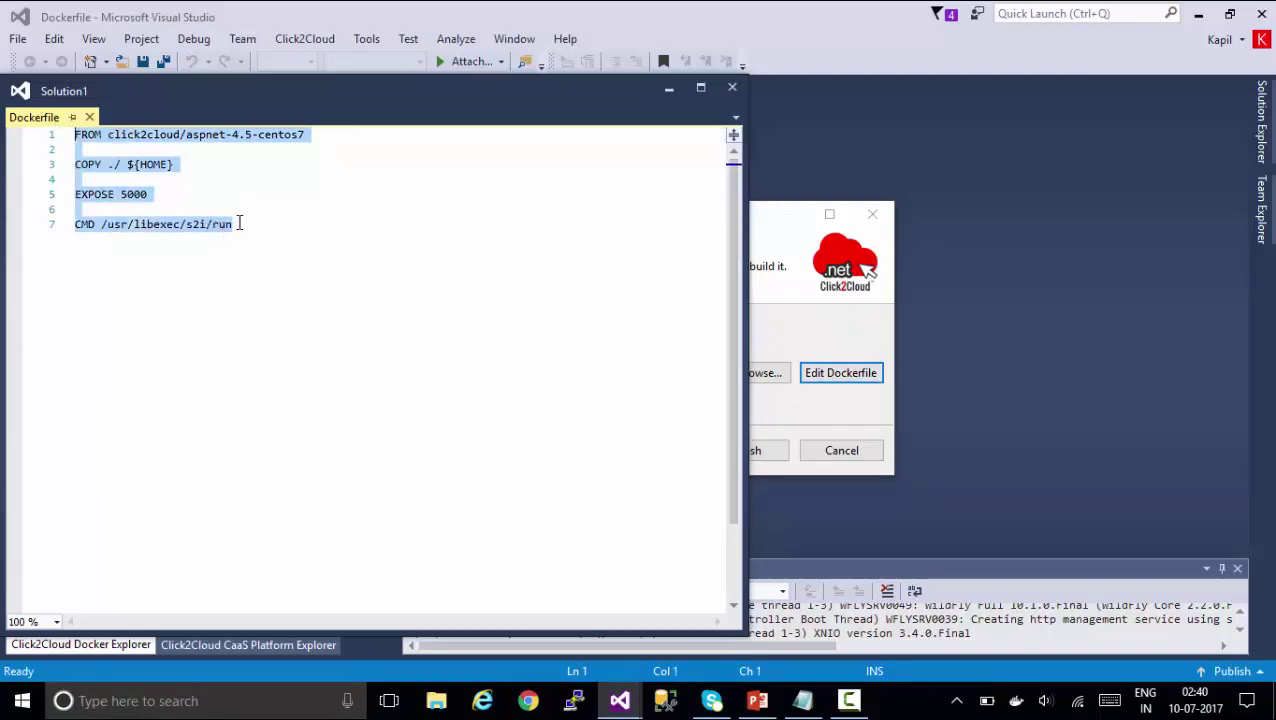
left_click(731, 89)
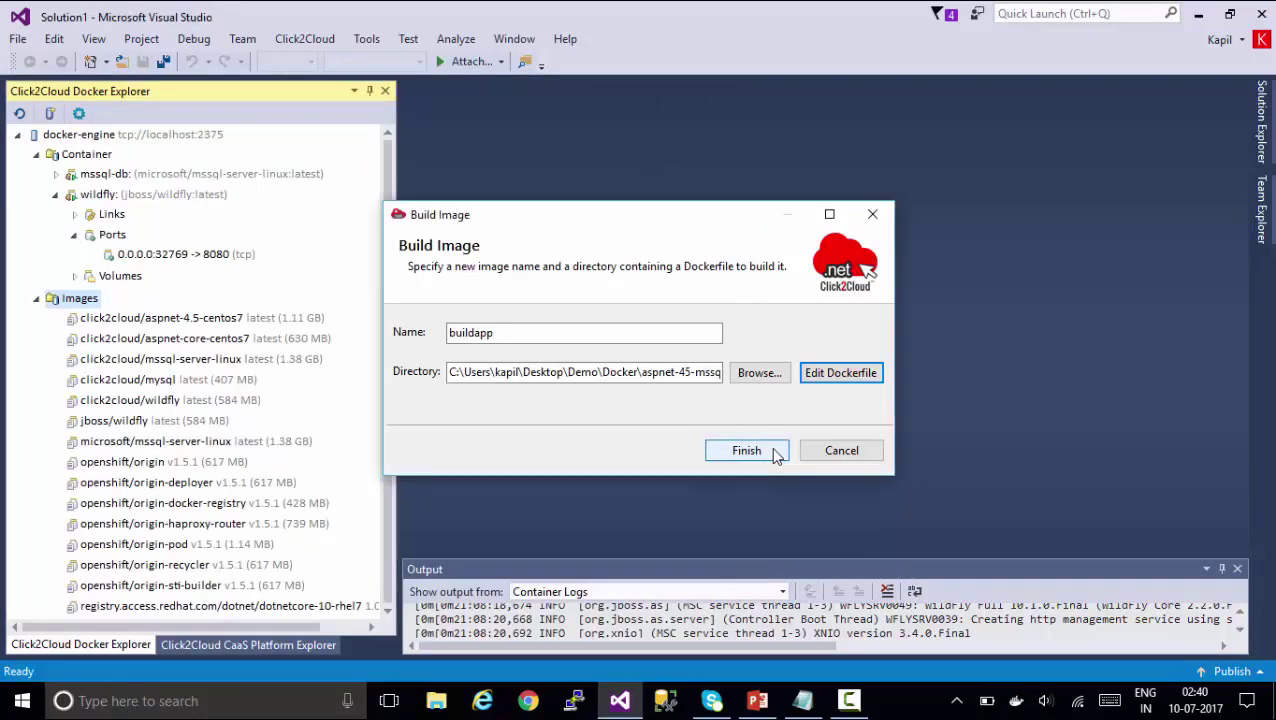
Build the buildapp image and enlarge the output area to examine the build log through to its result line
left_click(746, 451)
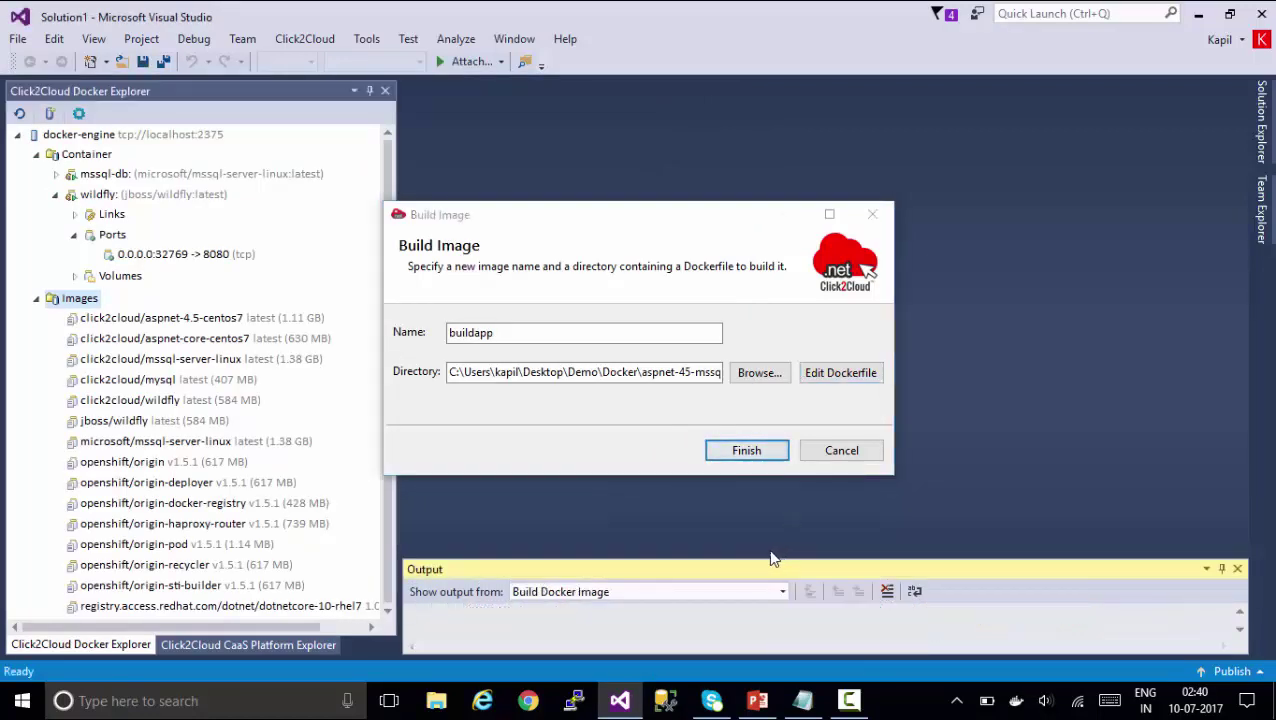
left_click_drag(769, 557, 768, 368)
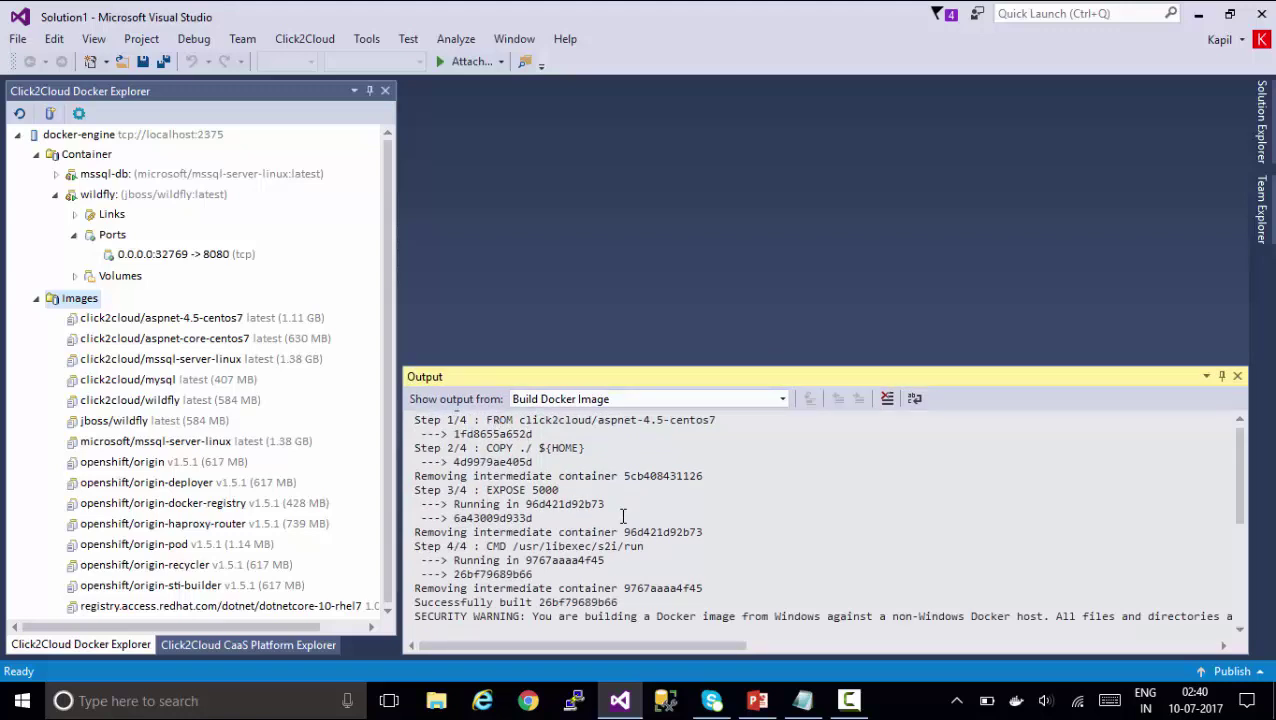
left_click_drag(620, 601, 466, 603)
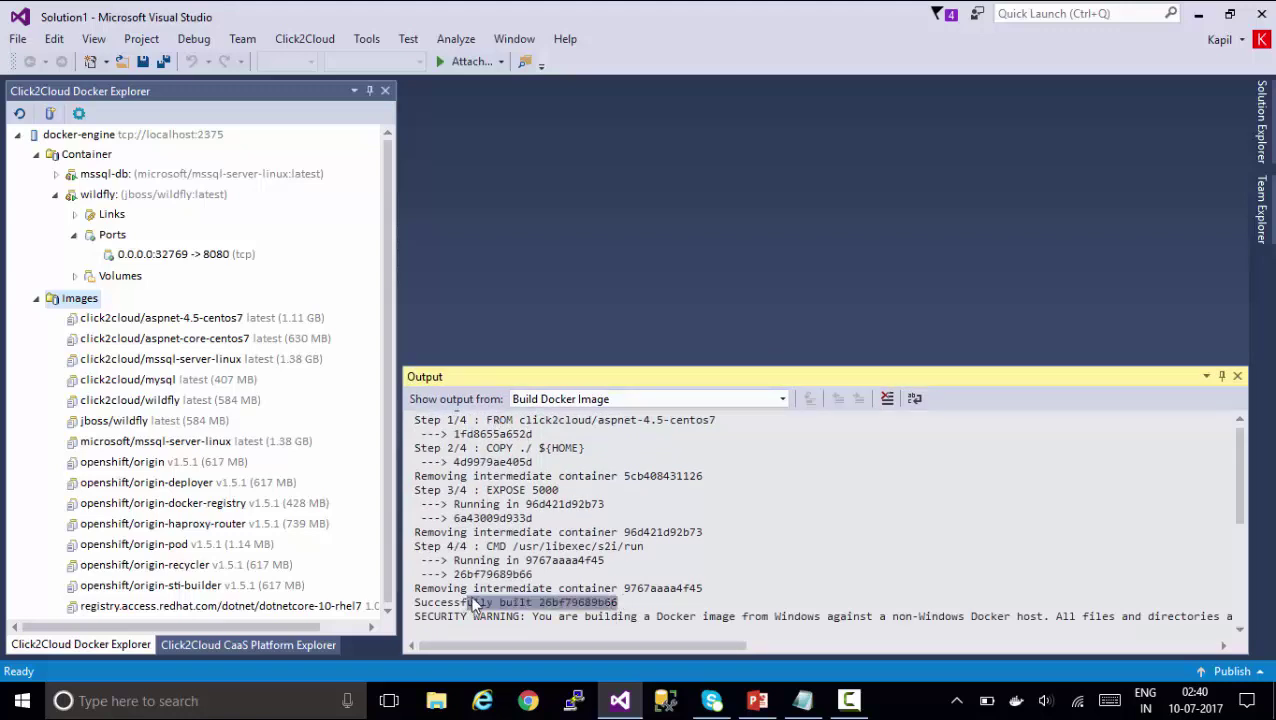
Refresh the Docker engine's image list and select the newly built buildapp image
left_click(80, 299)
right_click(80, 299)
left_click(118, 360)
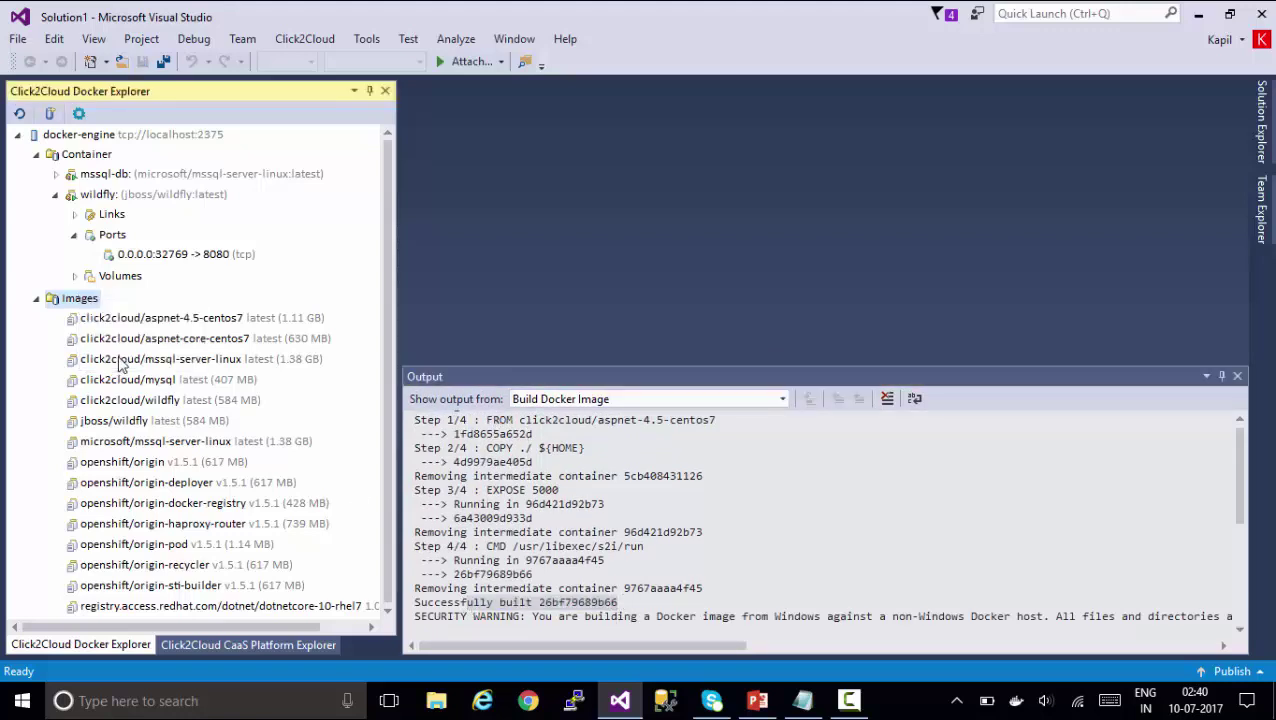
left_click(113, 320)
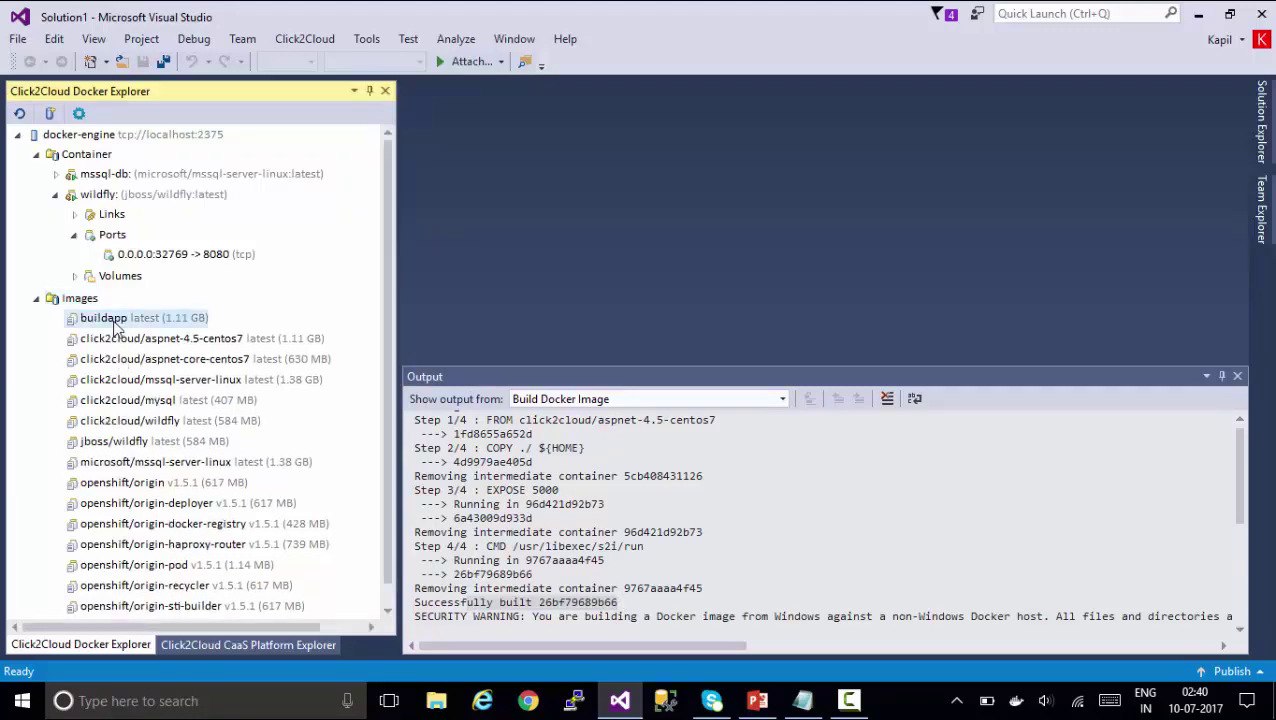
Set up a run of the buildapp:latest image with the container name asp-buildapp
right_click(121, 322)
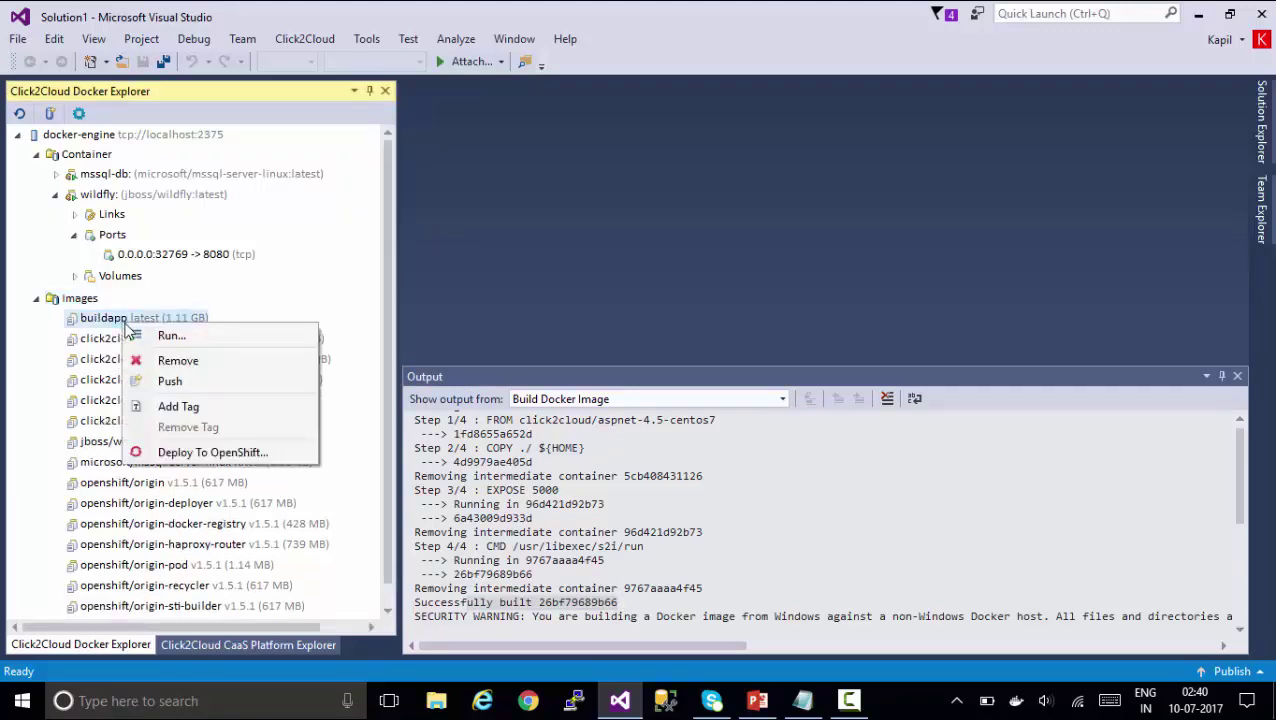
left_click(170, 336)
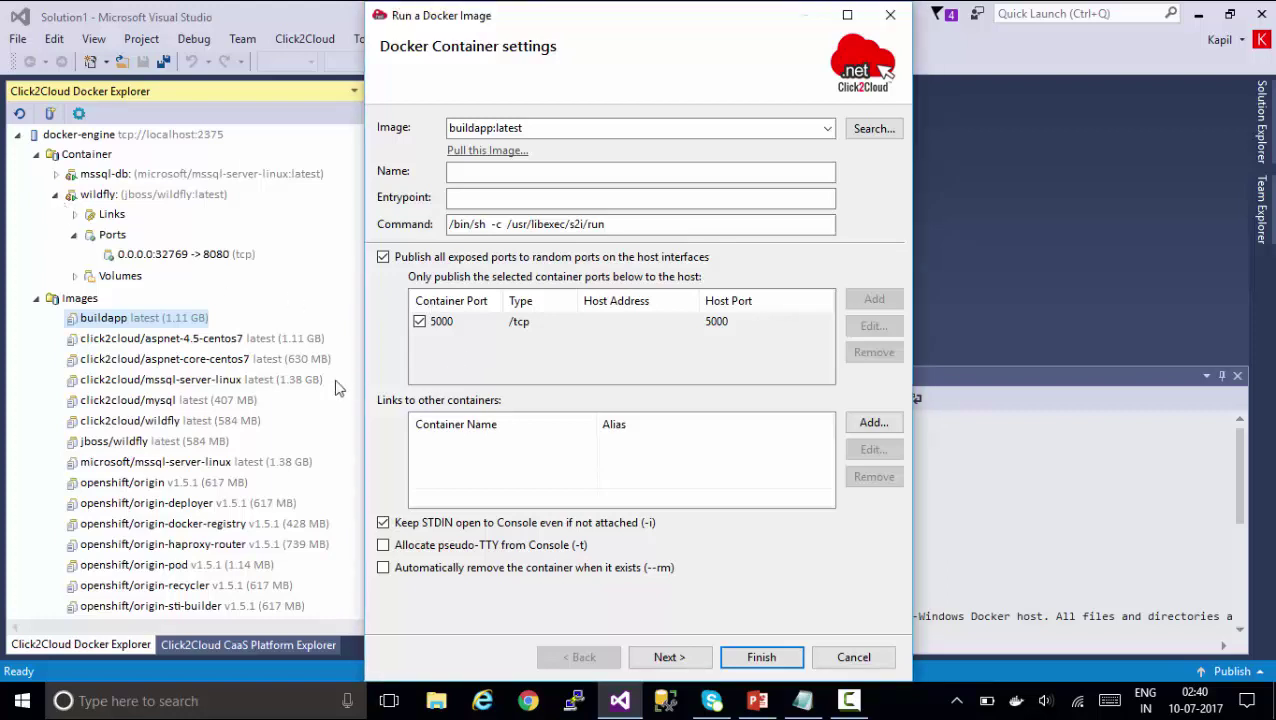
left_click(485, 178)
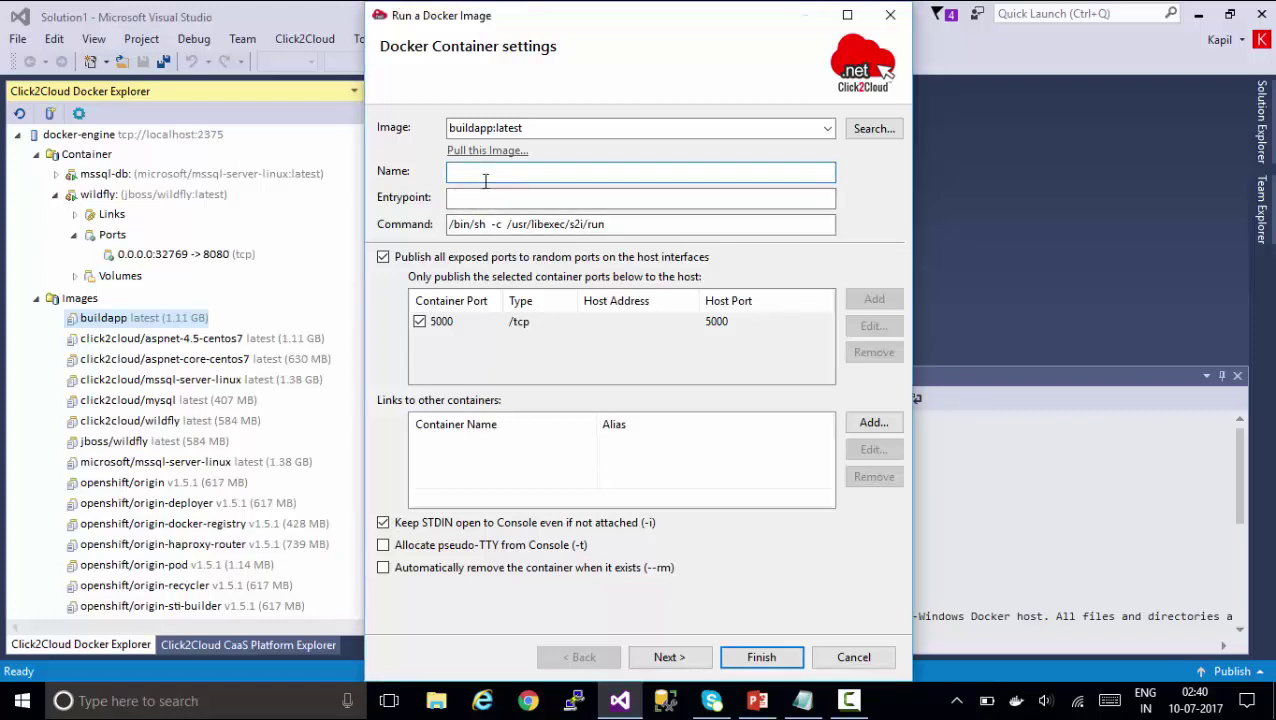
type("bill")
key("BackSpace")
type("asp-builapp")
key("BackSpace")
key("BackSpace")
key("BackSpace")
type("dapp")
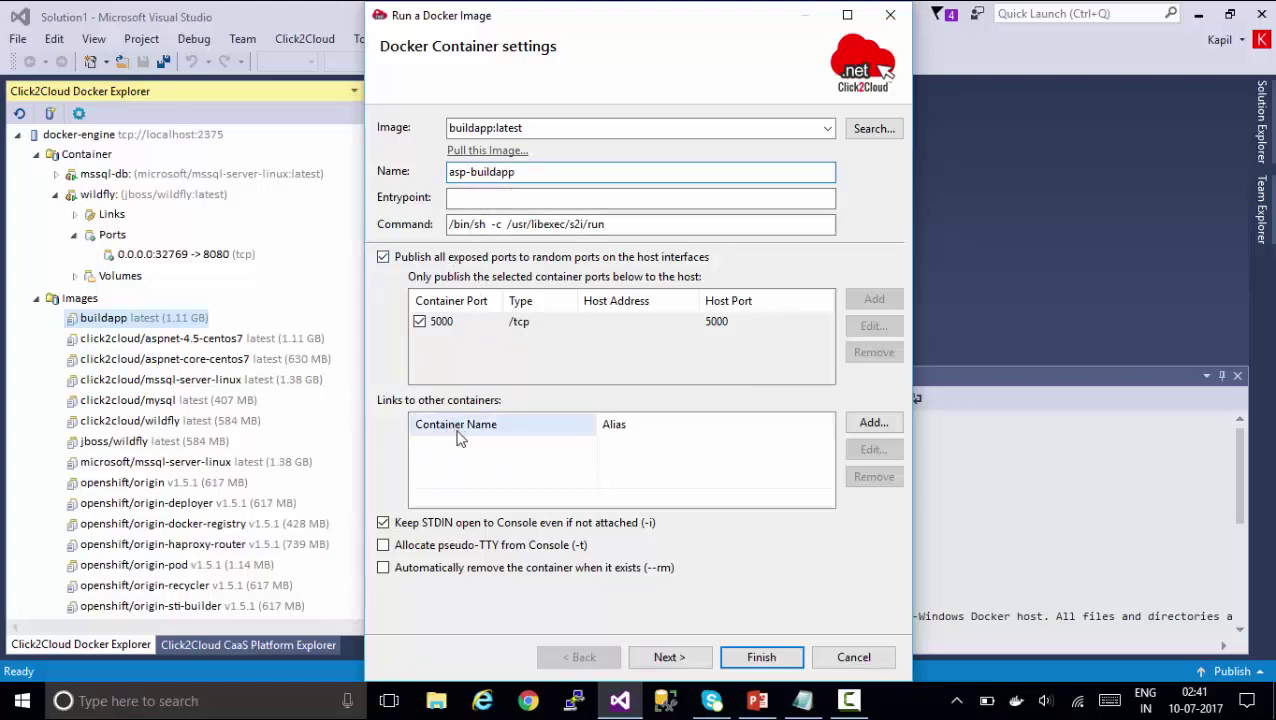
Link the new container to the mssql-db container under the alias mssql
left_click(895, 427)
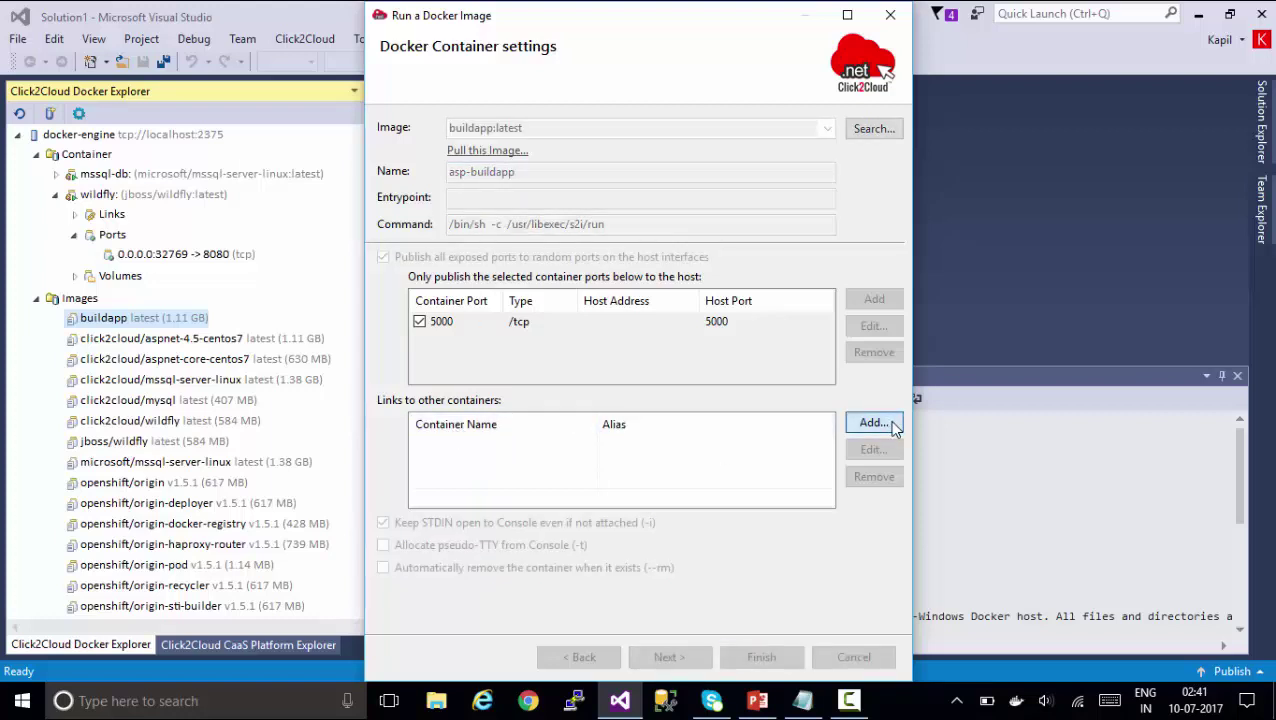
left_click(585, 369)
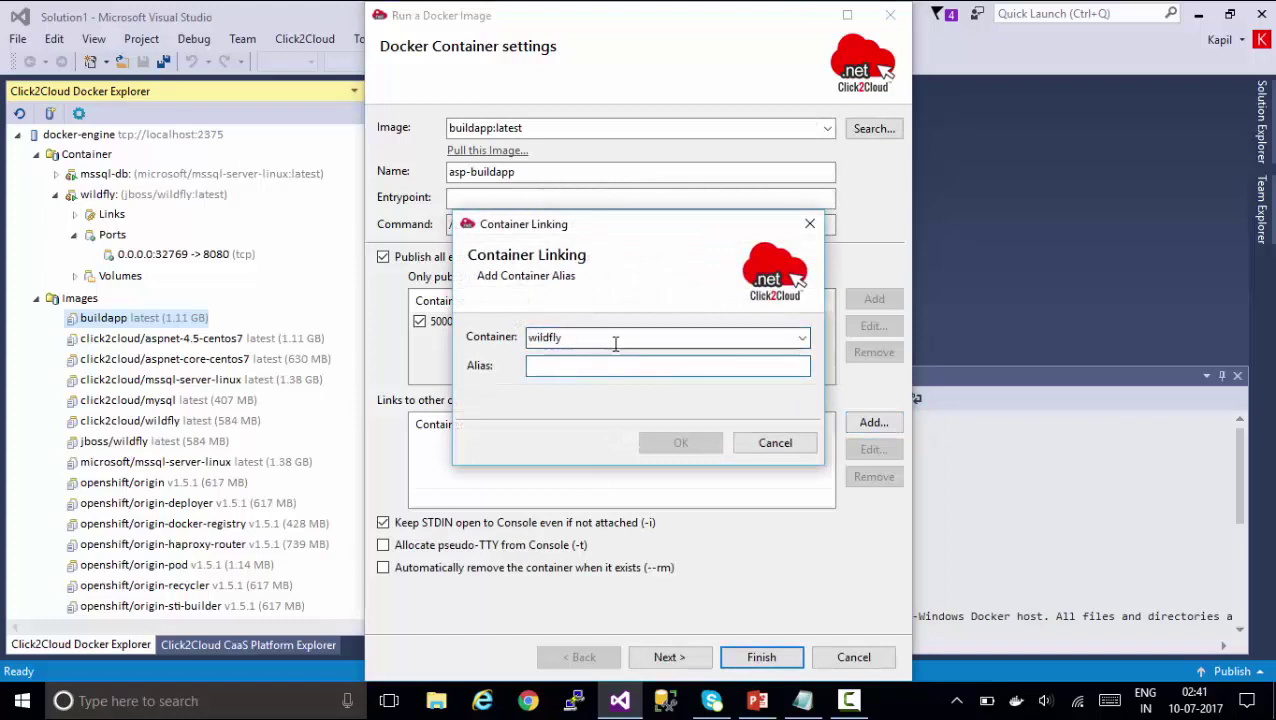
left_click(650, 337)
left_click(802, 338)
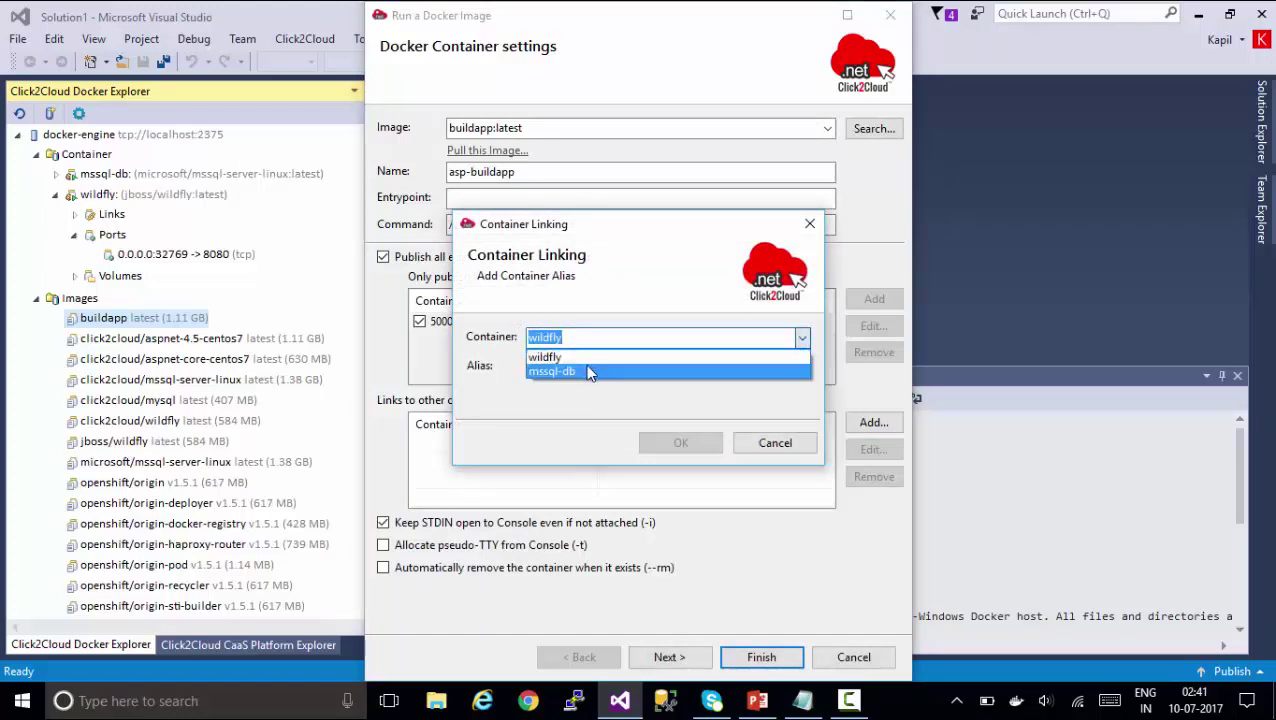
left_click(589, 370)
left_click(588, 366)
type("mssql")
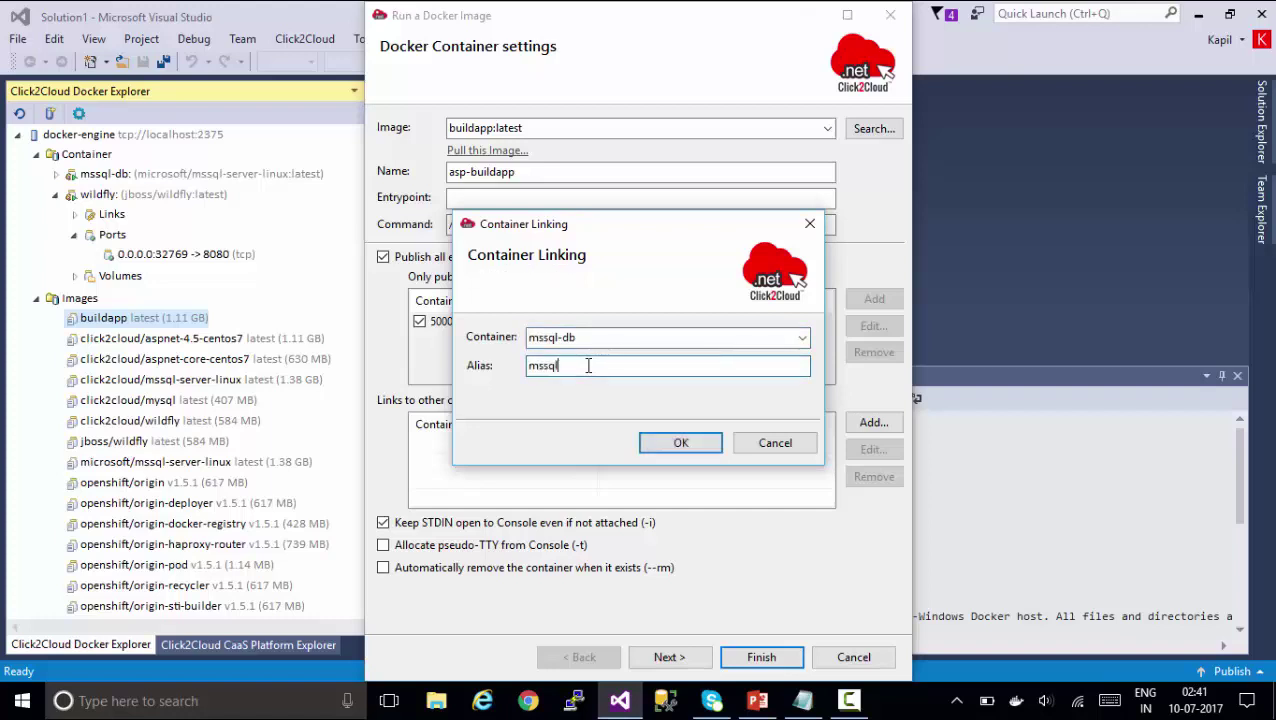
left_click(708, 441)
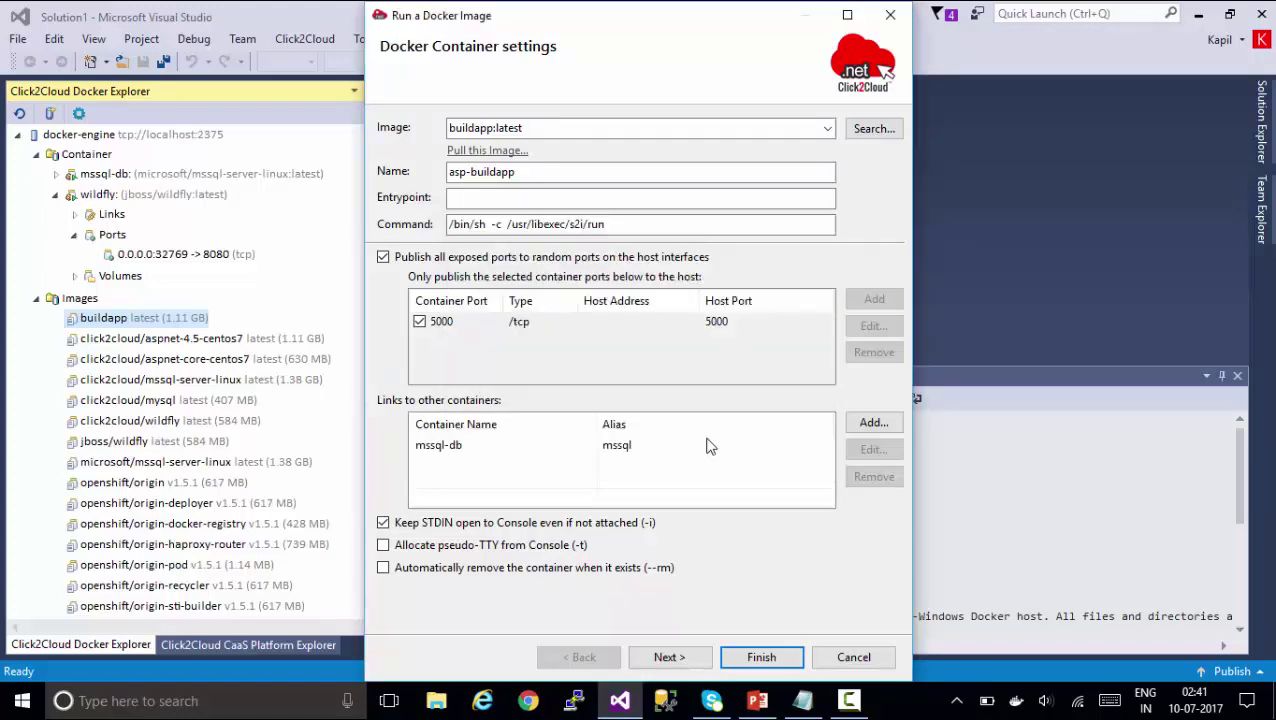
Run the asp-buildapp container with the default volume, environment variable and resource settings, and shrink the output area slightly
left_click(682, 661)
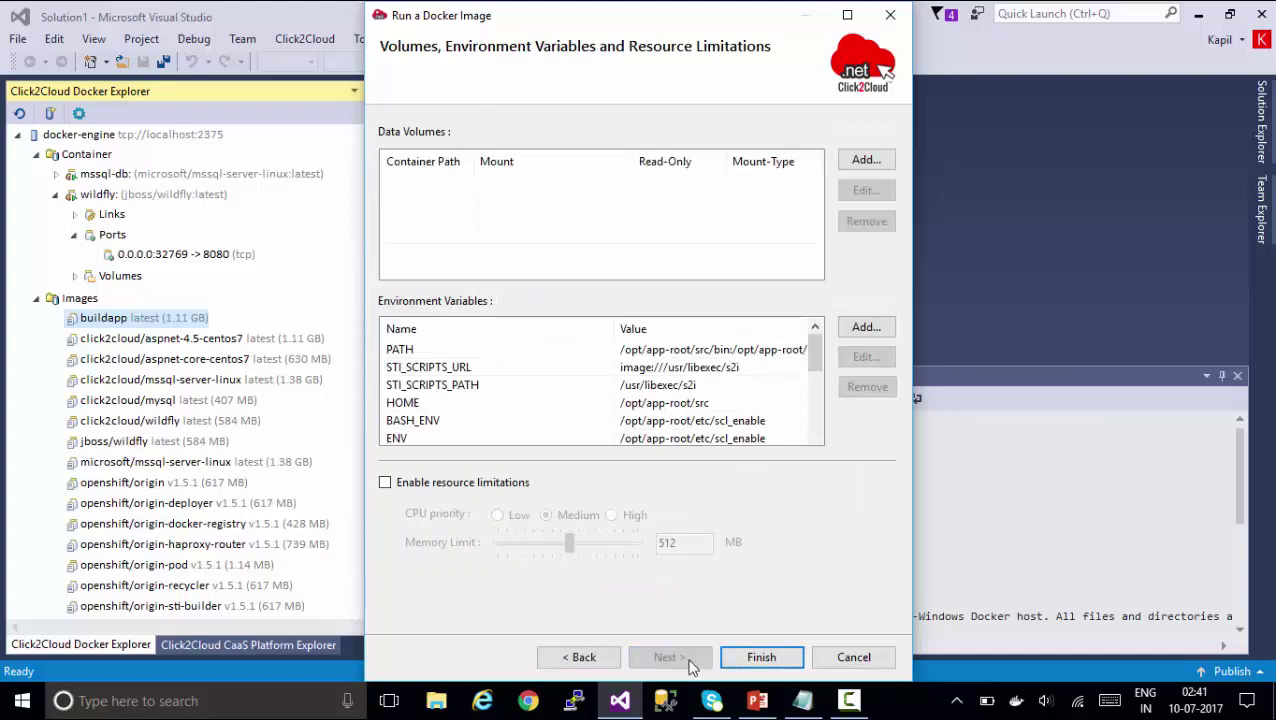
left_click(789, 658)
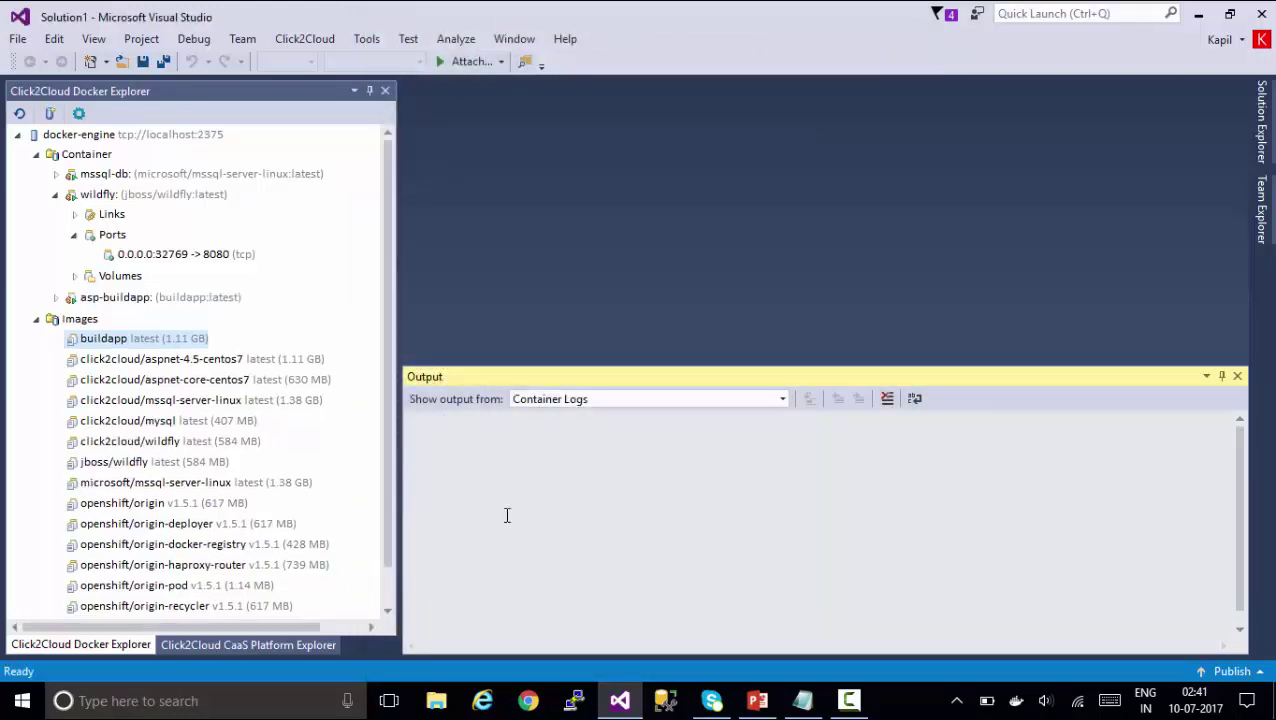
left_click_drag(557, 367, 557, 400)
Collapse the wildfly container and inspect the asp-buildapp container's links and the linked mssql-db container
left_click(55, 194)
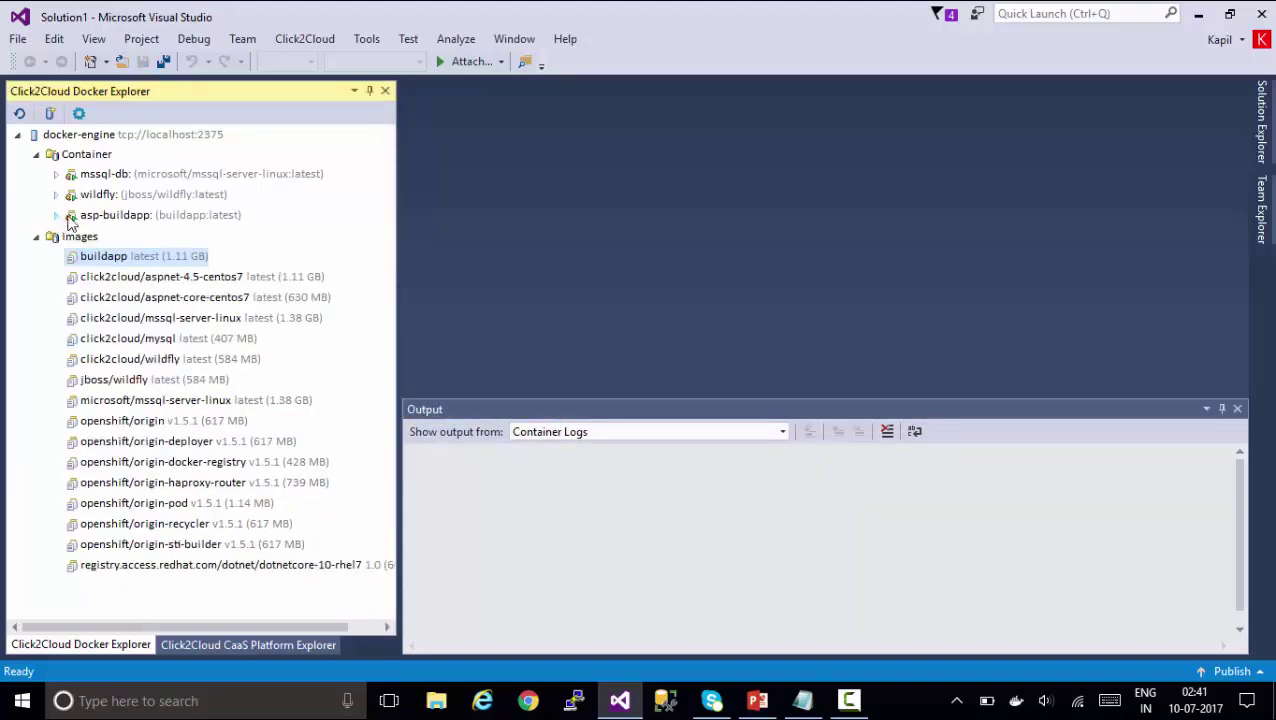
left_click(56, 215)
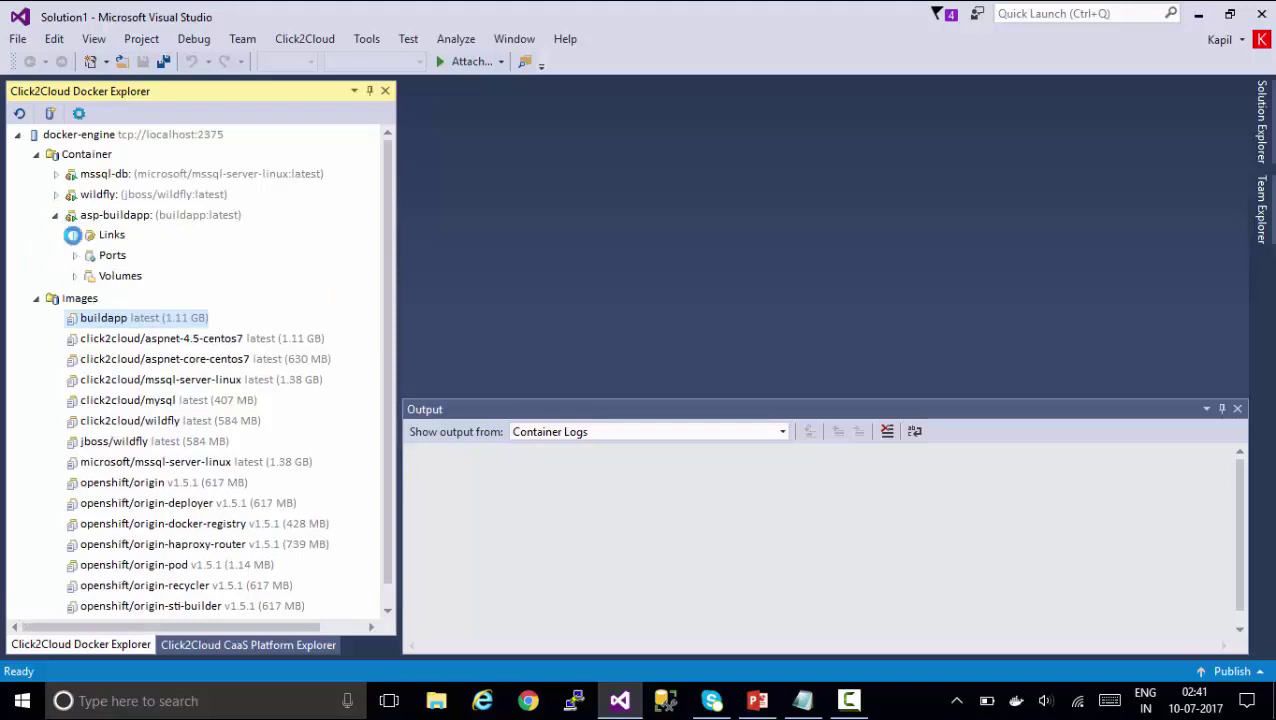
left_click(74, 234)
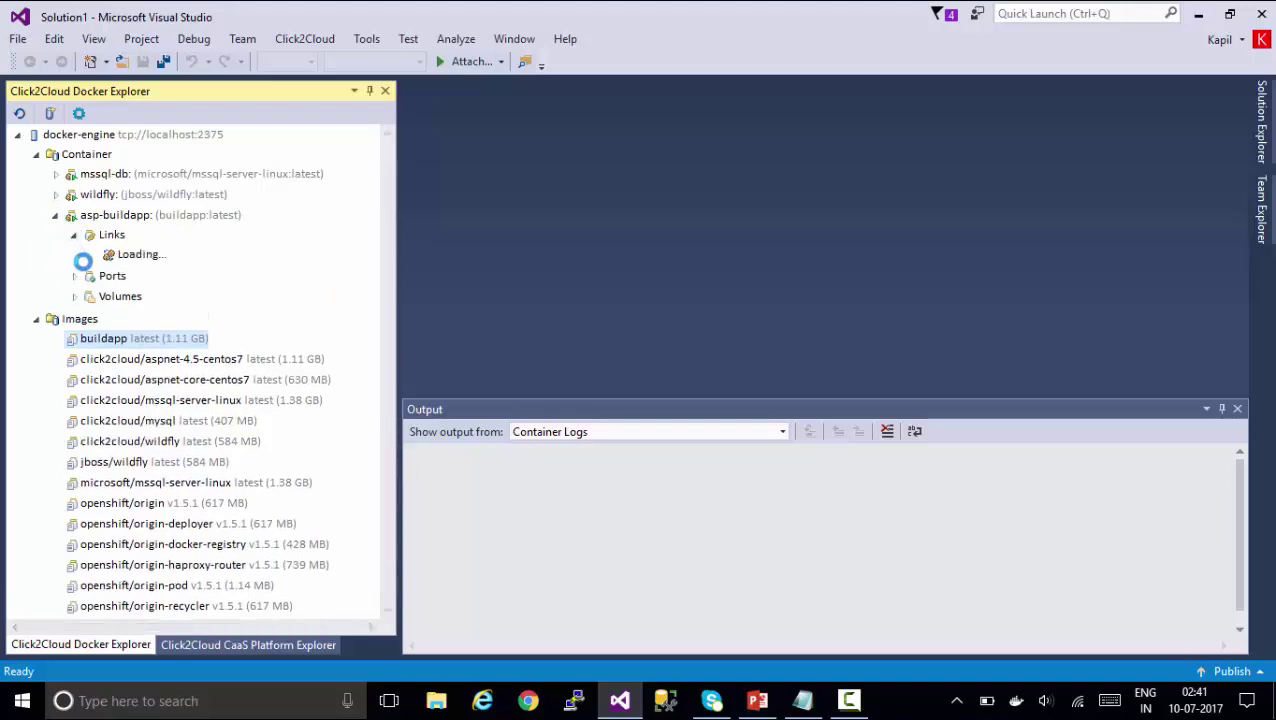
left_click(140, 257)
left_click(100, 176)
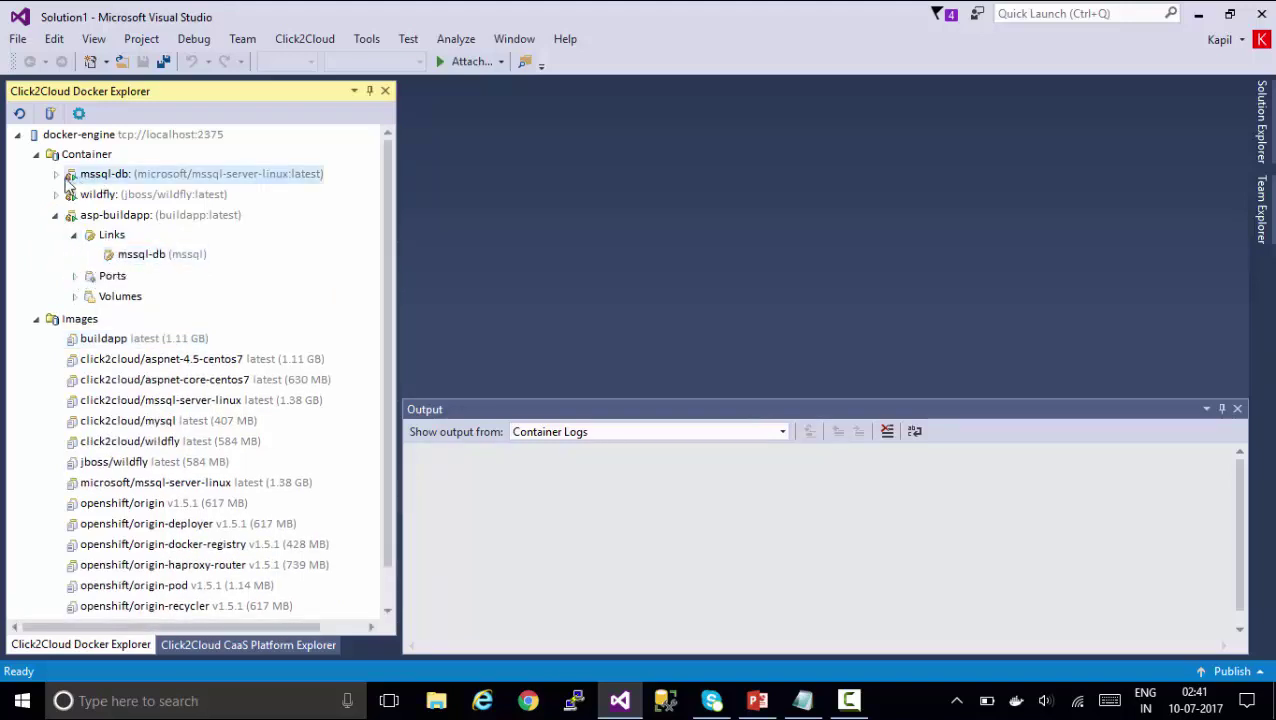
left_click(56, 174)
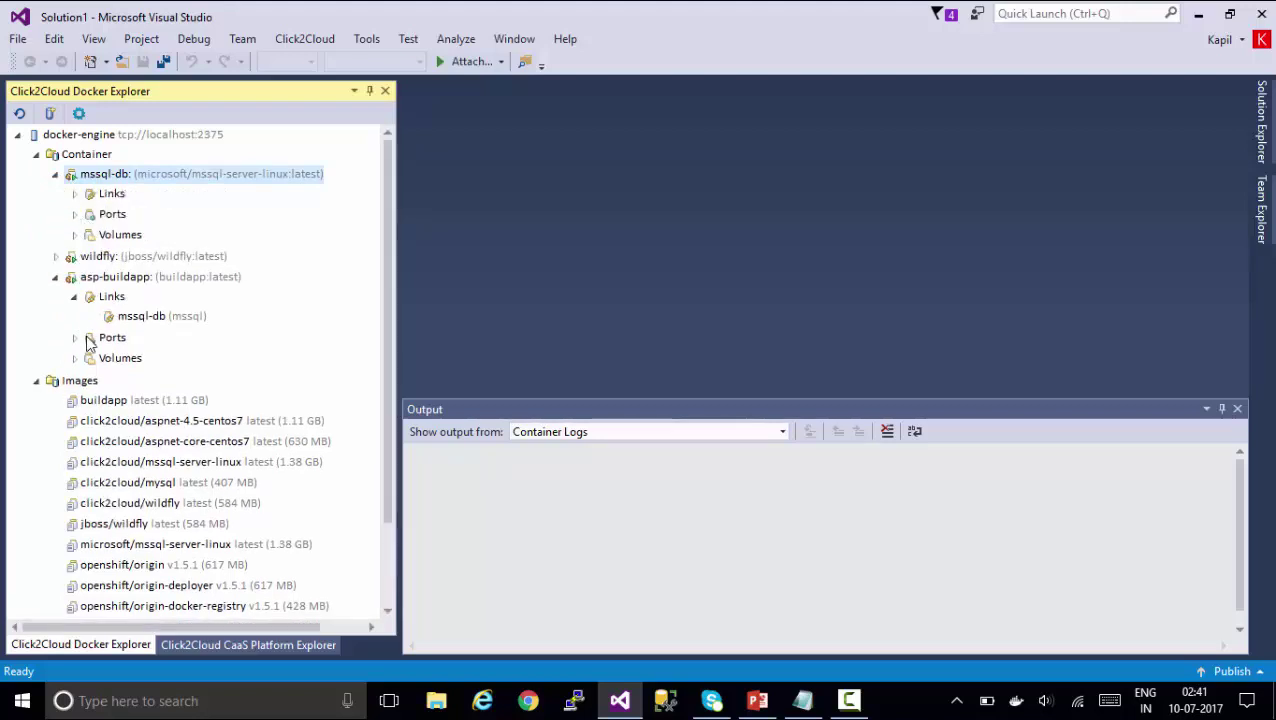
left_click(56, 174)
Open the asp-buildapp container's port mapping to 5000 in the built-in browser and enlarge the page area vertically
left_click(74, 276)
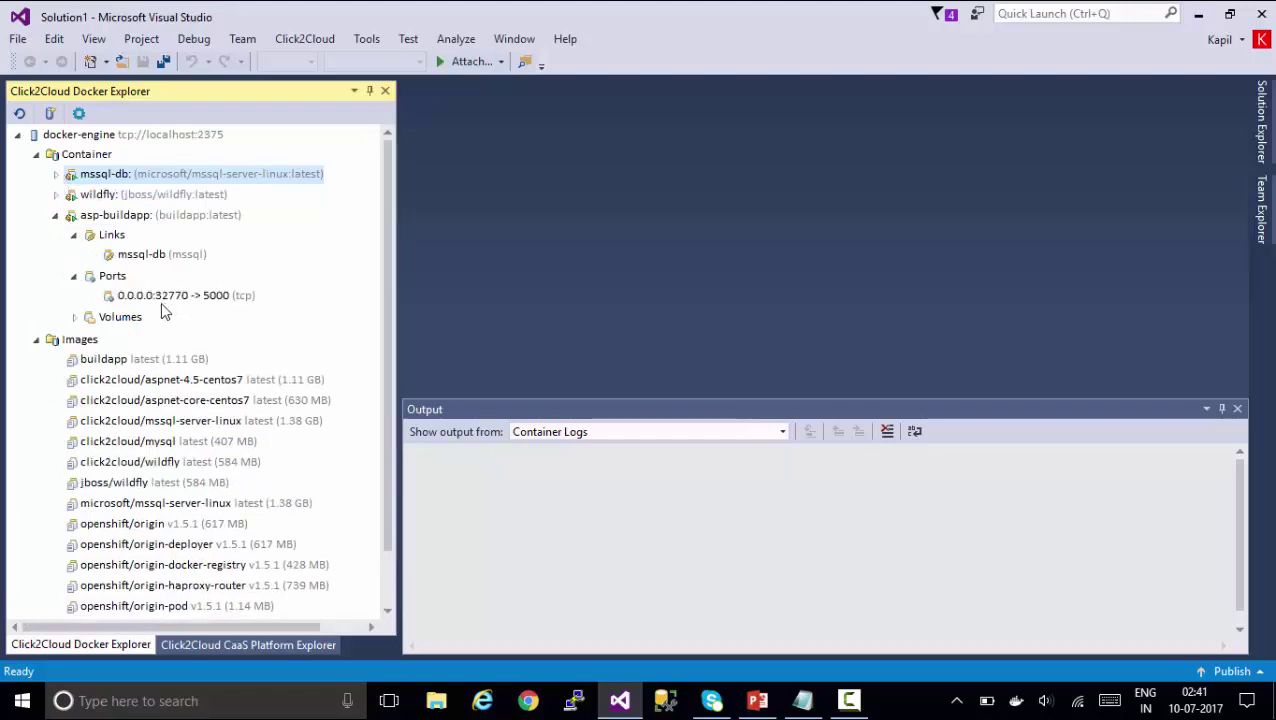
left_click(161, 300)
right_click(160, 299)
mouse_move(148, 312)
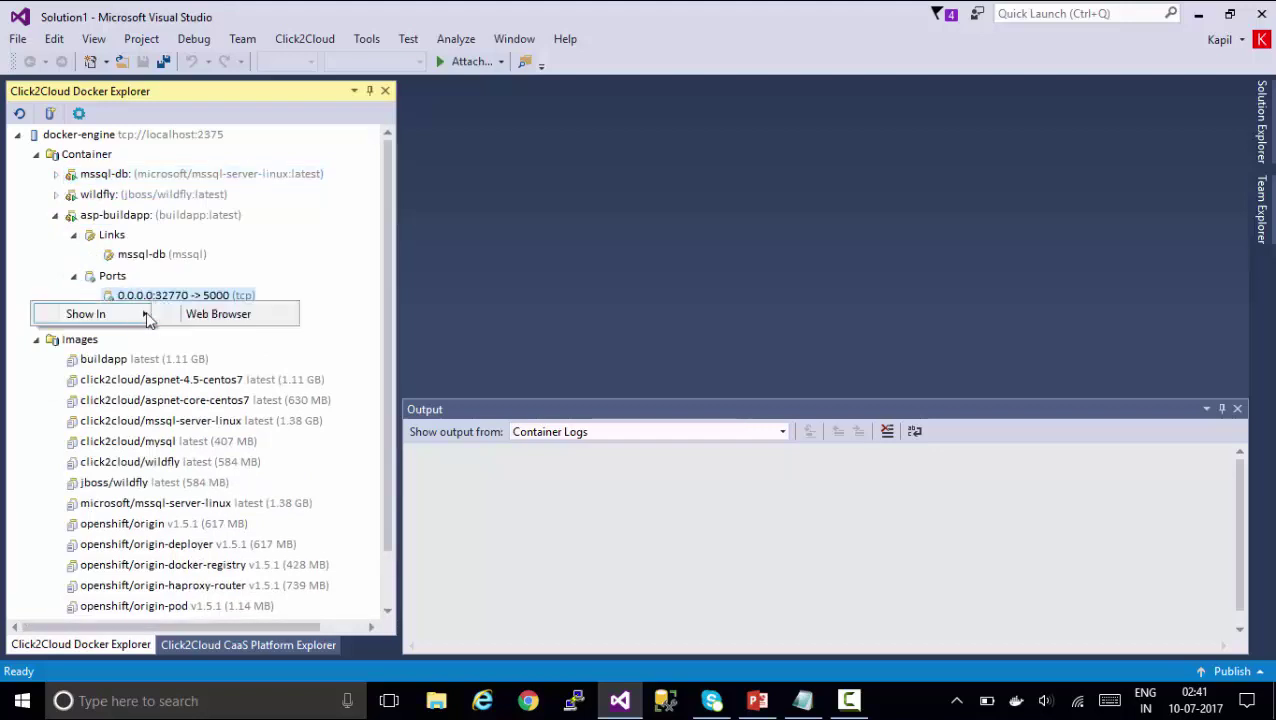
left_click(220, 312)
left_click_drag(572, 394, 568, 610)
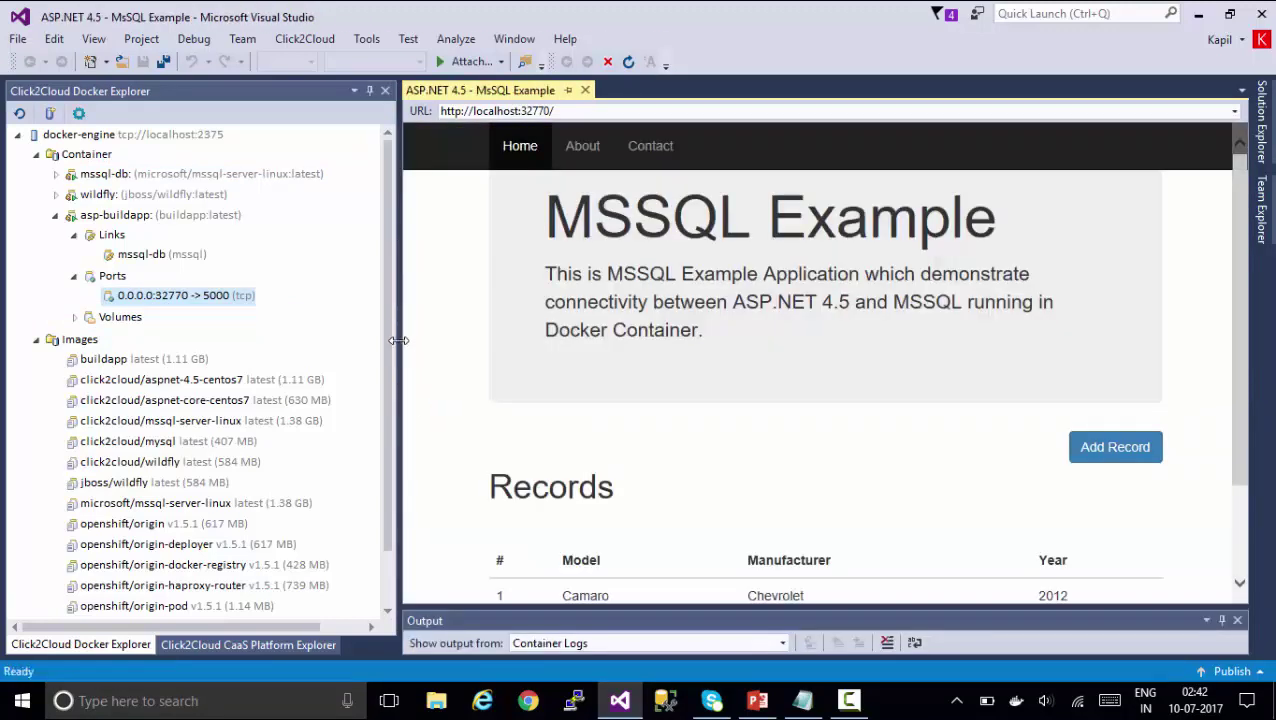
Narrow the Docker Explorer to widen the MSSQL Example page and look over its Records table
left_click_drag(371, 342, 275, 340)
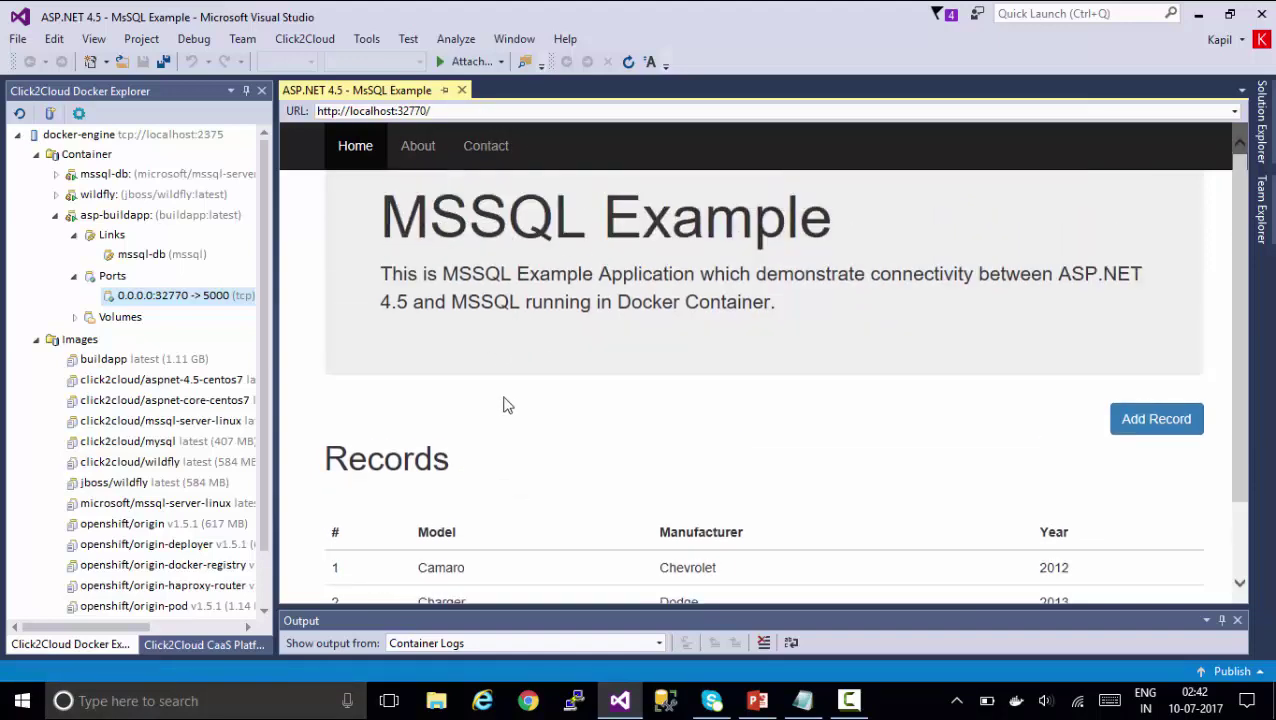
scroll(508, 393, "down", 1)
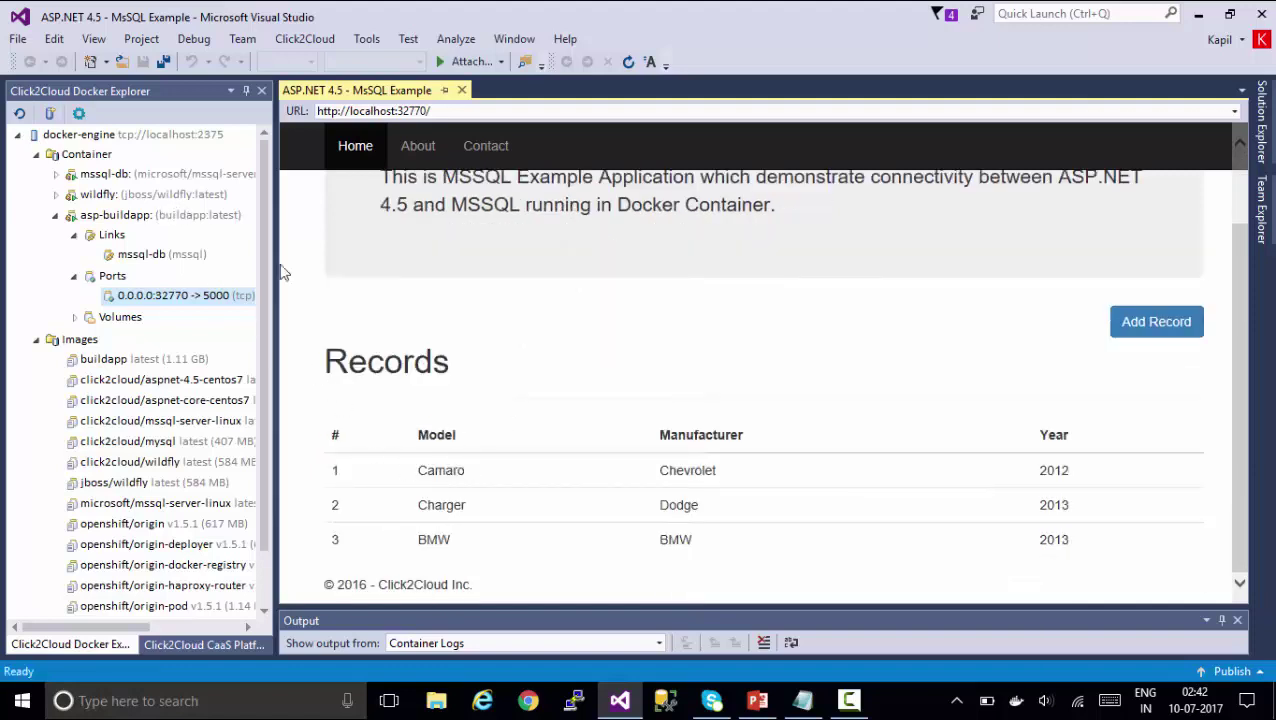
scroll(529, 459, "up", 1)
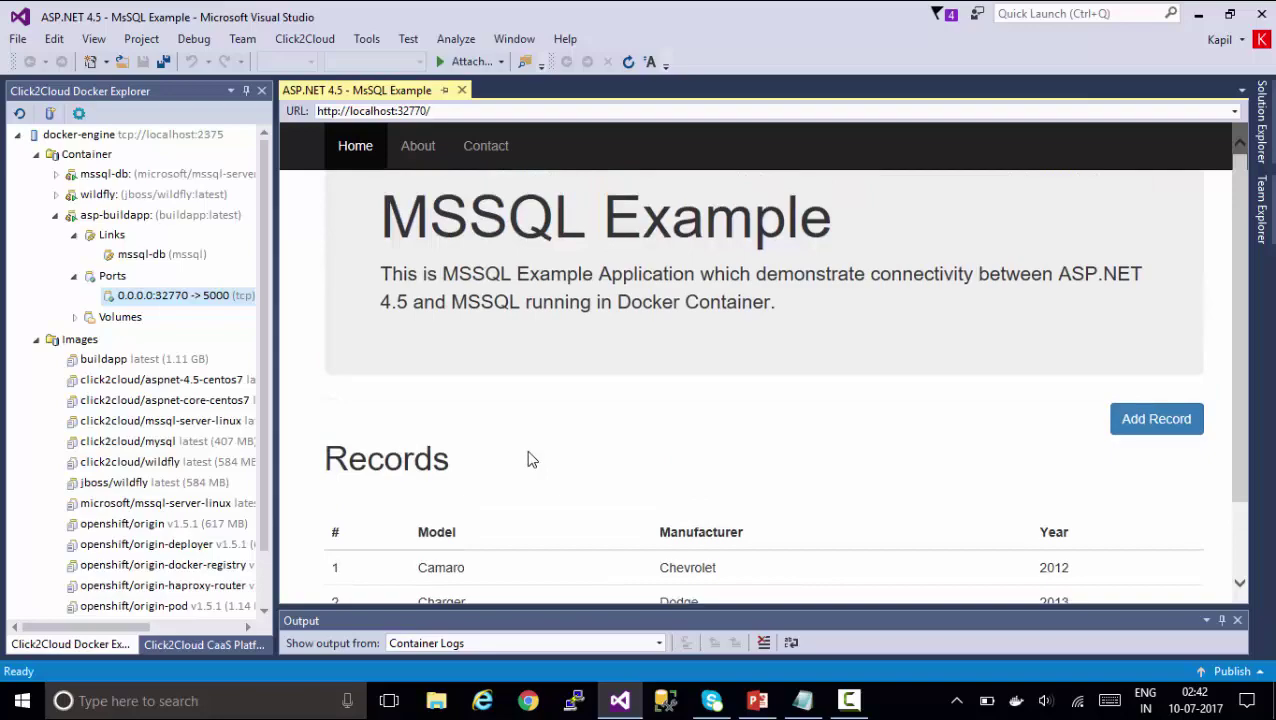